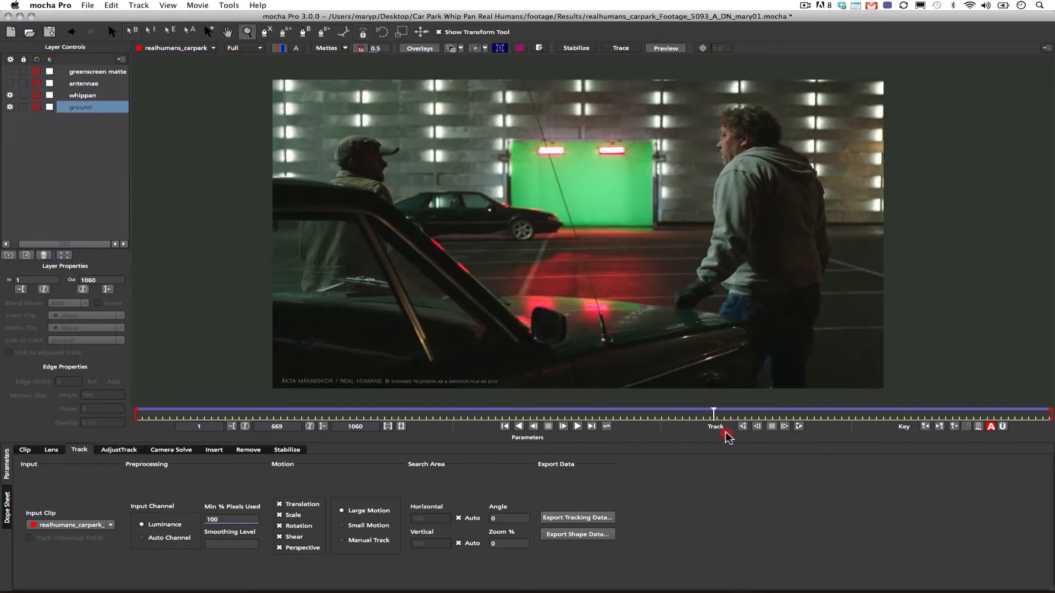
# Scrub through the car park footage in the tracker and the full-screen movie to examine the whip pan.
pyautogui.click(771, 427)
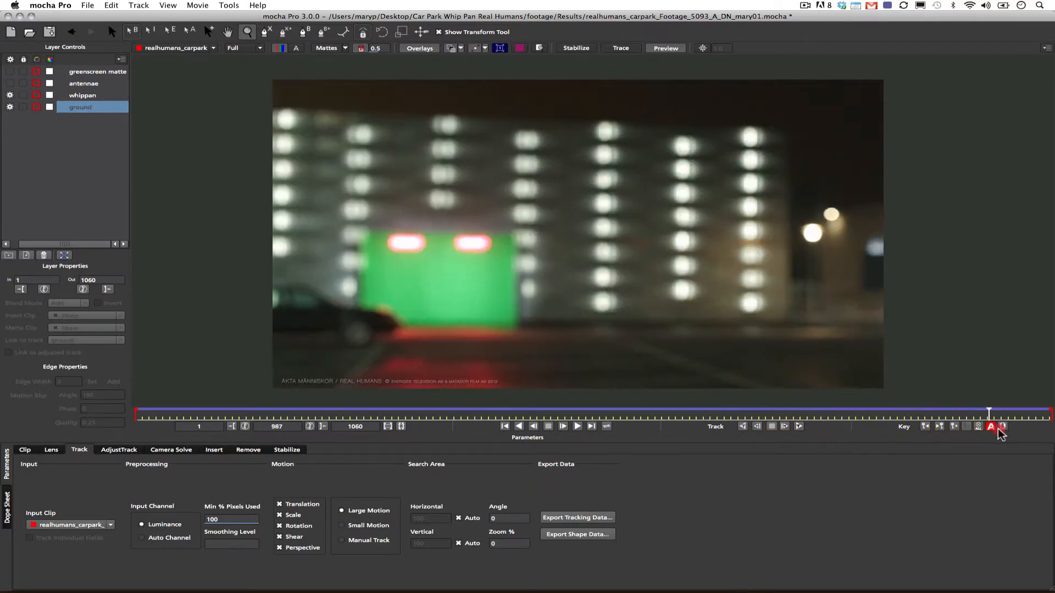
pyautogui.moveTo(1046, 433); pyautogui.dragTo(130, 274)
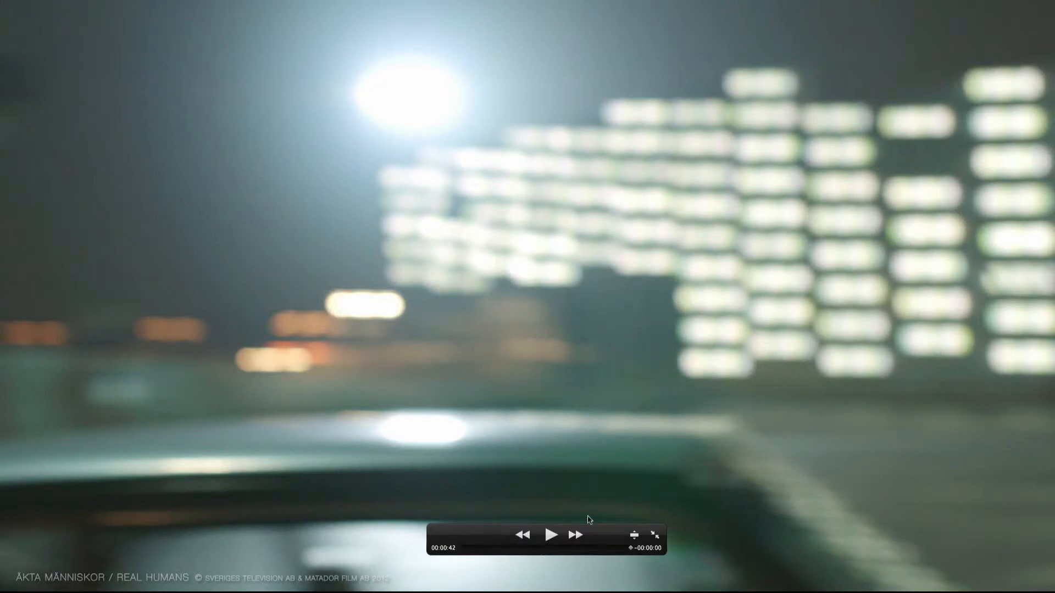
pyautogui.moveTo(631, 550); pyautogui.dragTo(440, 426)
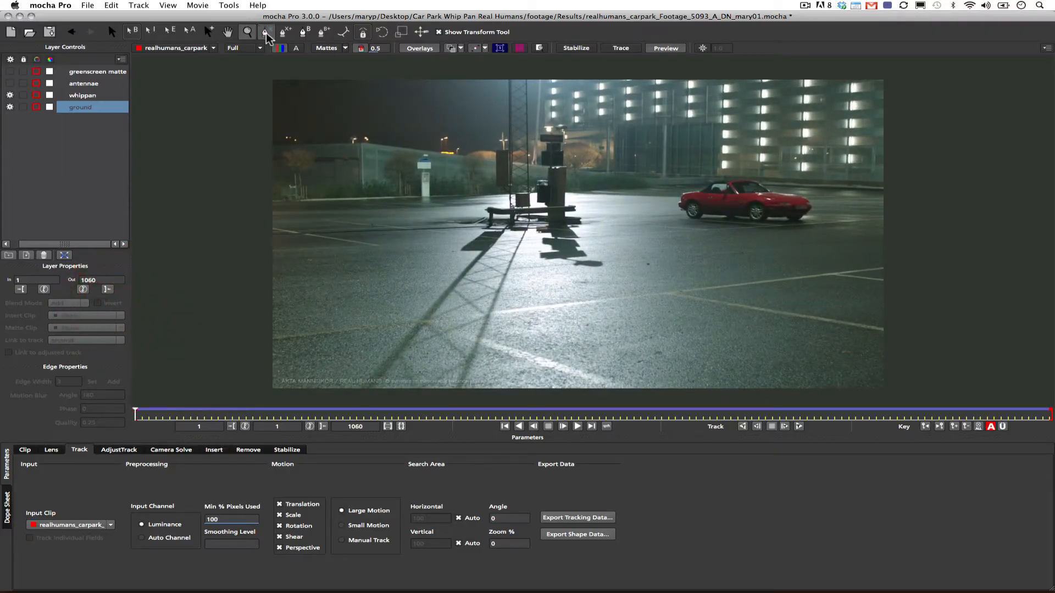
# Draw a closed X-spline around the lit building facade in the upper-right part of the first frame.
pyautogui.click(266, 33)
pyautogui.click(661, 76)
pyautogui.click(674, 115)
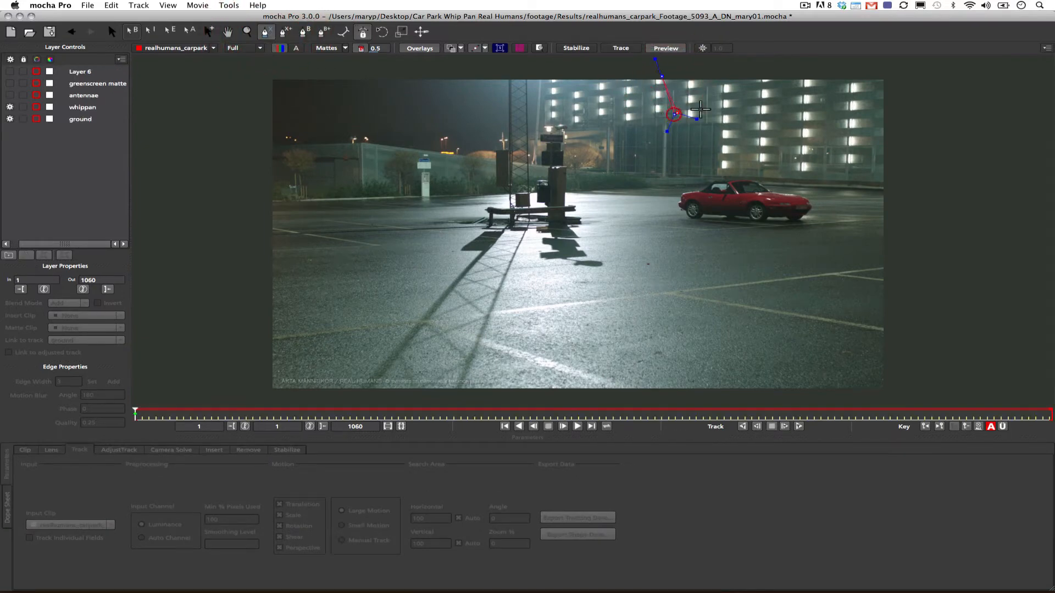
pyautogui.click(738, 147)
pyautogui.click(907, 140)
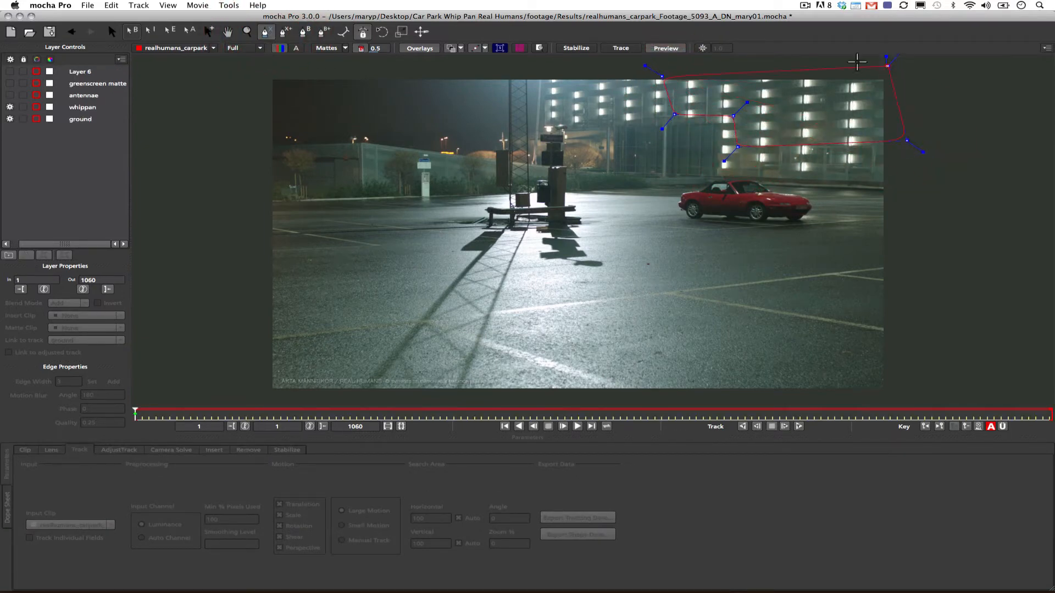
pyautogui.click(662, 76)
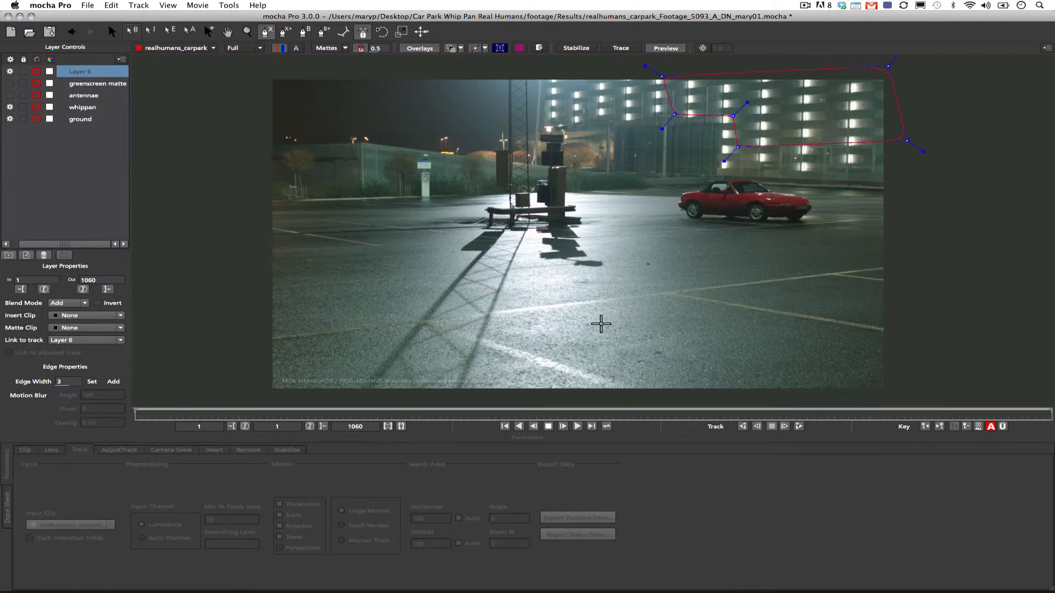
# Draw an X-spline around the ground below the red car and pull its two lower corners to the frame's bottom edge.
pyautogui.click(608, 336)
pyautogui.click(669, 280)
pyautogui.click(839, 286)
pyautogui.click(938, 324)
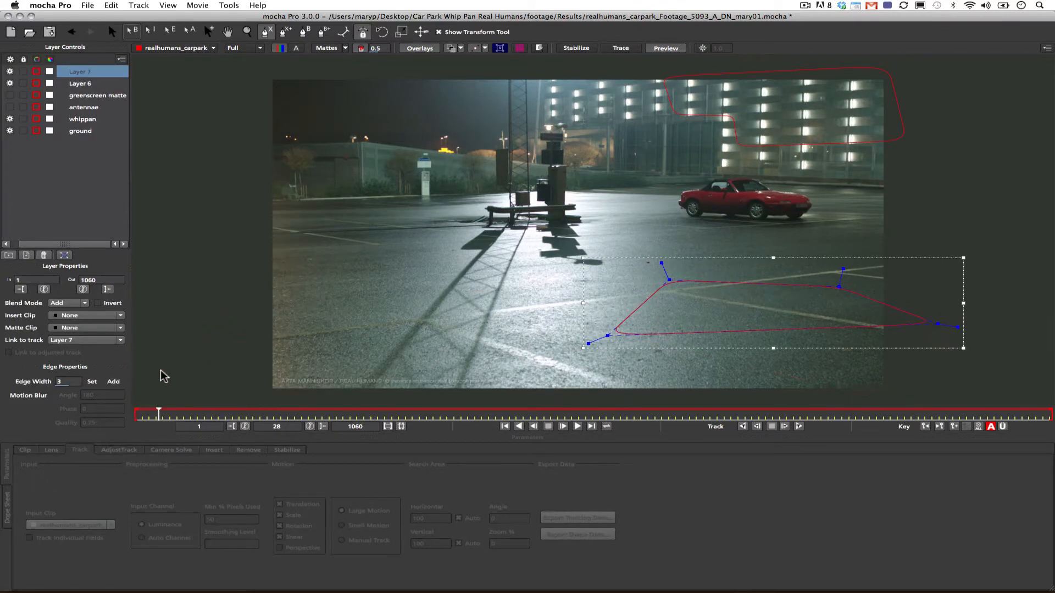
pyautogui.moveTo(610, 332); pyautogui.dragTo(632, 373)
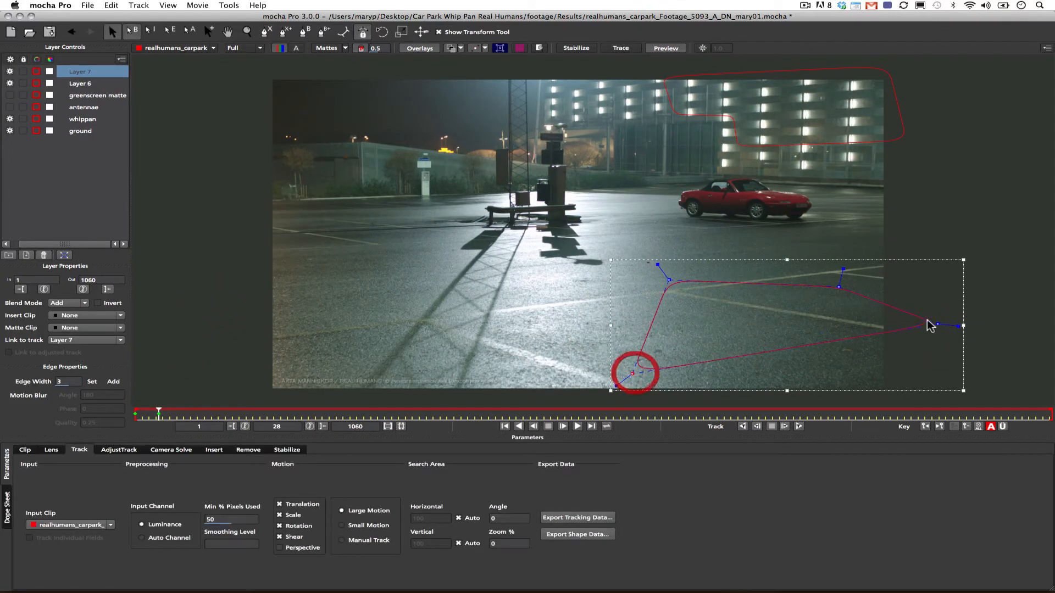
pyautogui.moveTo(938, 322); pyautogui.dragTo(961, 393)
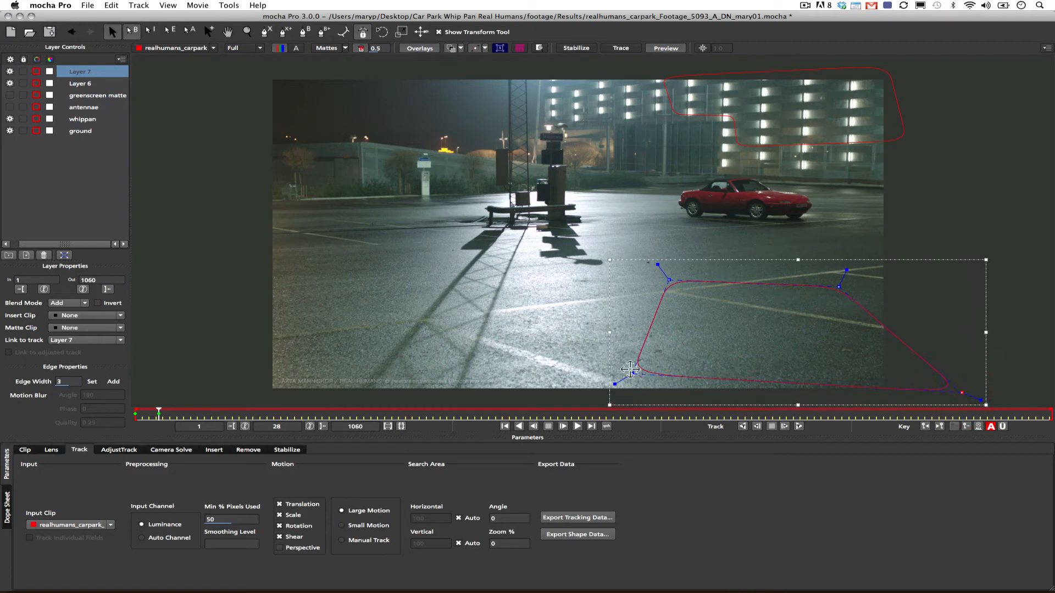
pyautogui.moveTo(631, 369); pyautogui.dragTo(634, 391)
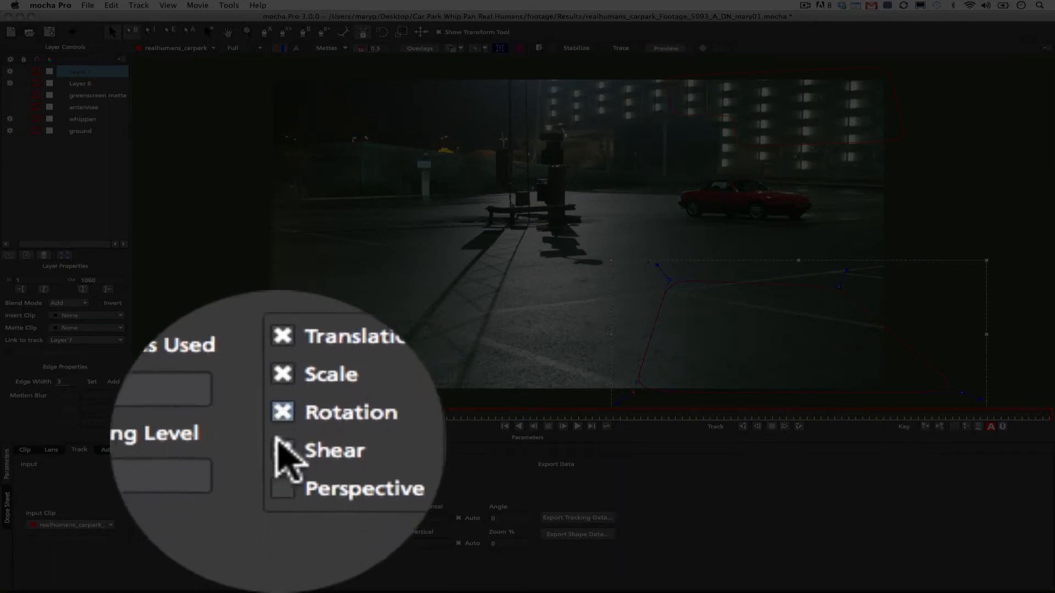
# Track the drawn shapes forward for a few frames with Perspective motion enabled and Min % Pixels Used set to 78.
pyautogui.click(278, 440)
pyautogui.moveTo(237, 439); pyautogui.dragTo(217, 439)
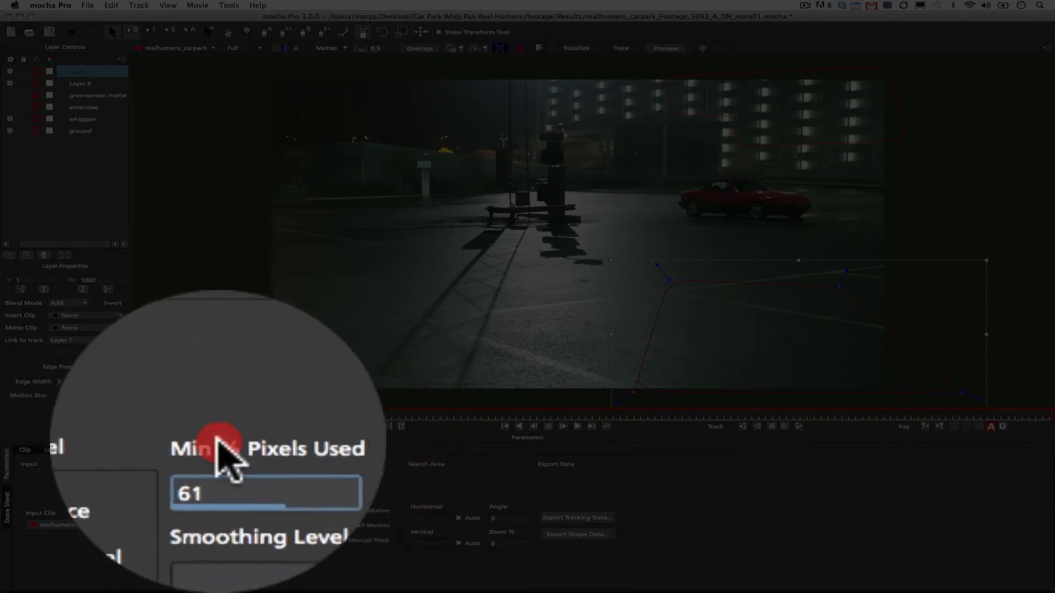
pyautogui.moveTo(217, 504)
pyautogui.mouseDown()
pyautogui.moveTo(235, 533)
pyautogui.moveTo(219, 523)
pyautogui.mouseUp()
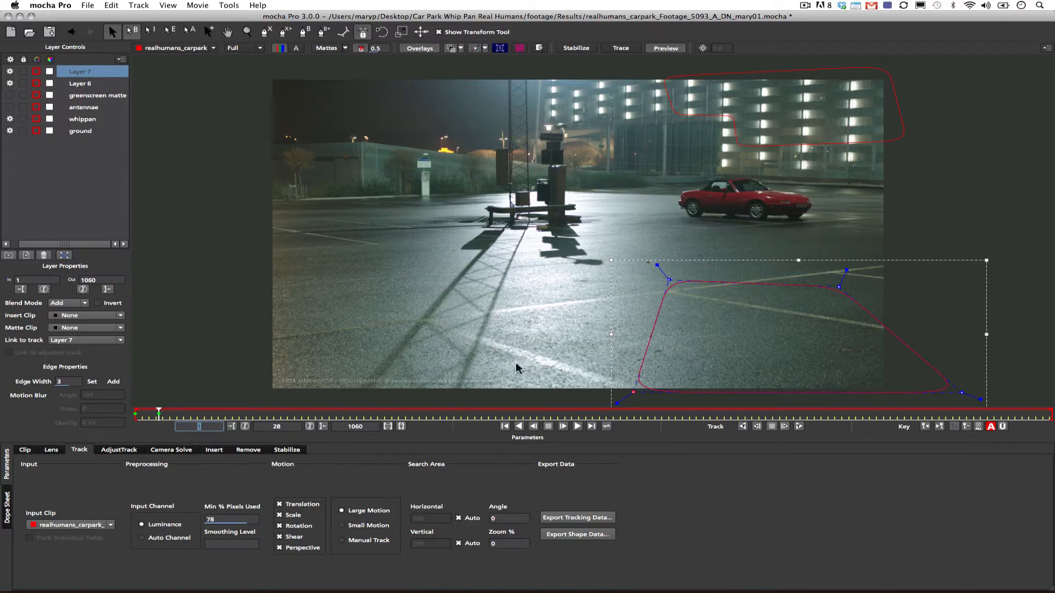
pyautogui.click(798, 426)
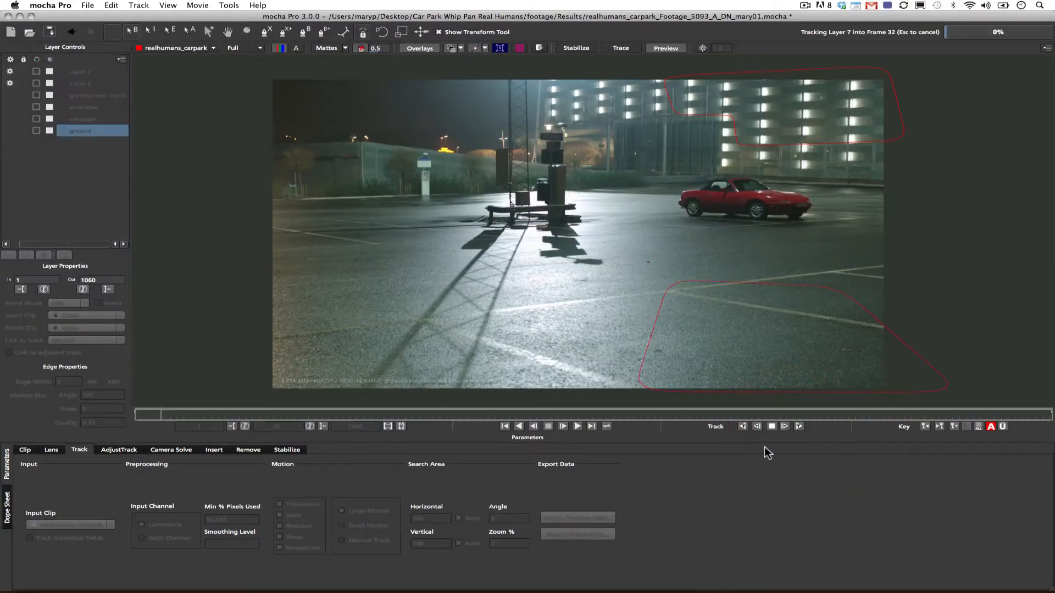
pyautogui.click(771, 427)
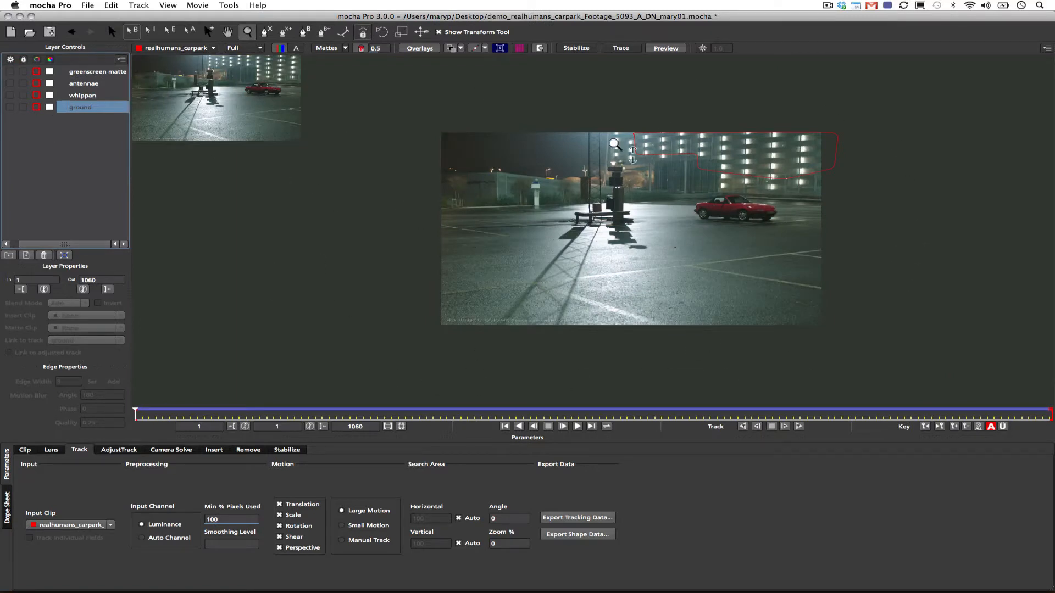
# Play back the whippan and ground layers' tracks with the surface and grid displayed and the zoom window hidden.
pyautogui.click(72, 96)
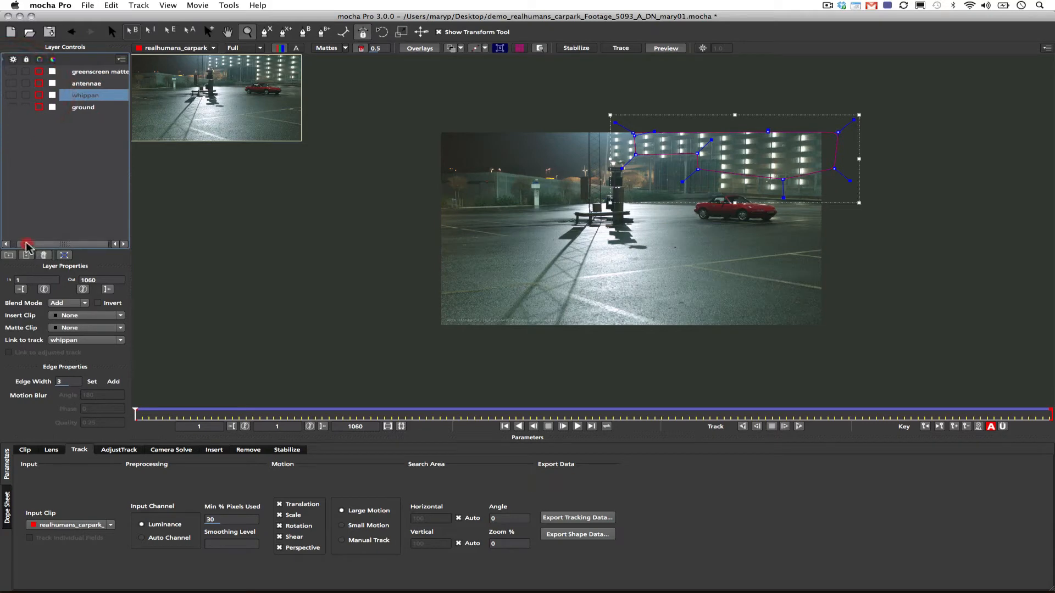
pyautogui.moveTo(23, 244); pyautogui.dragTo(15, 244)
pyautogui.click(577, 426)
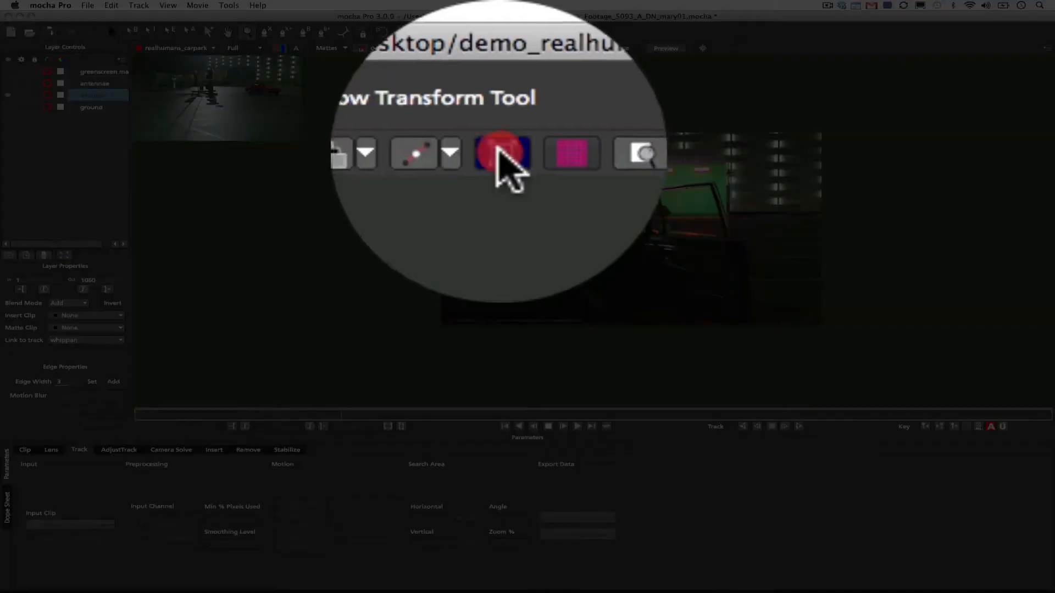
pyautogui.click(520, 153)
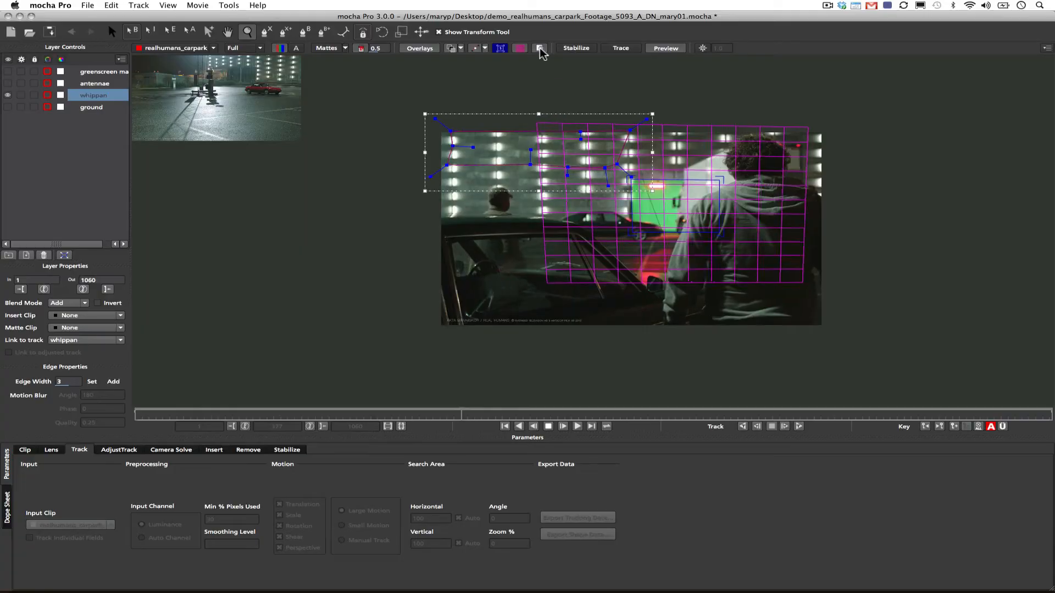
pyautogui.click(539, 48)
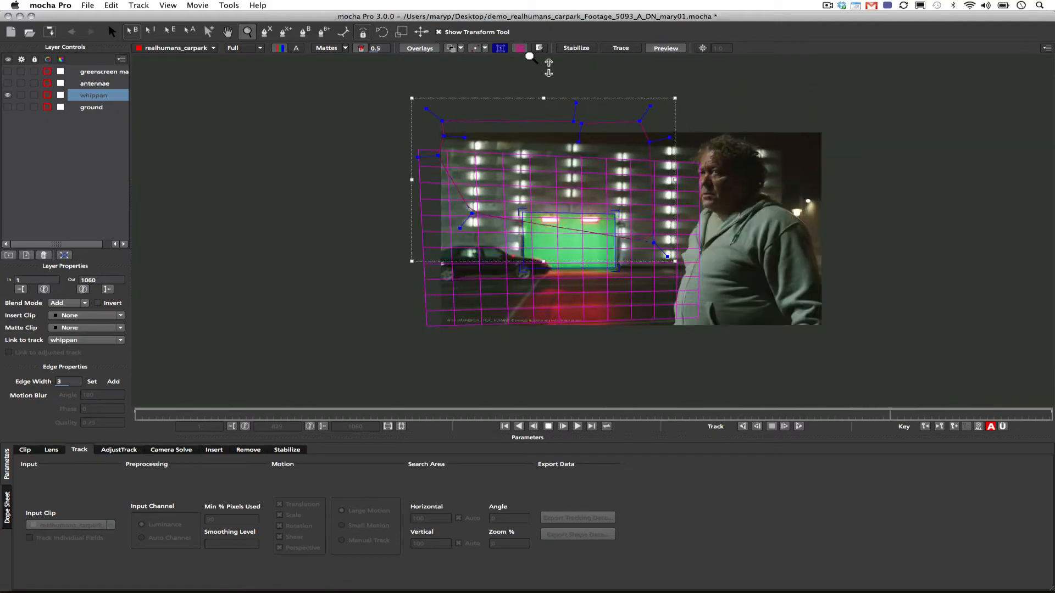
pyautogui.click(548, 427)
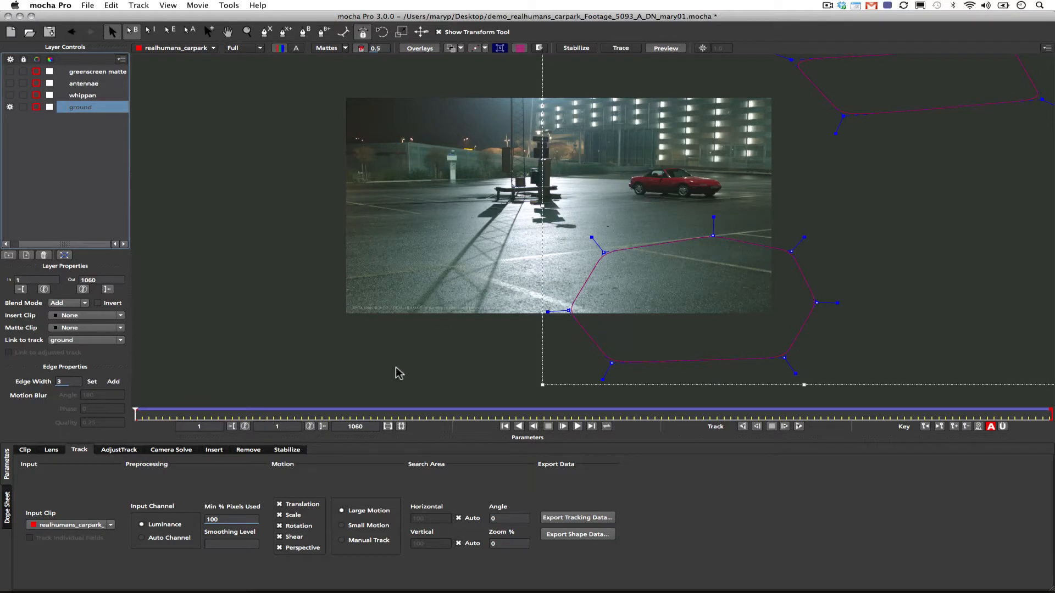
pyautogui.click(578, 427)
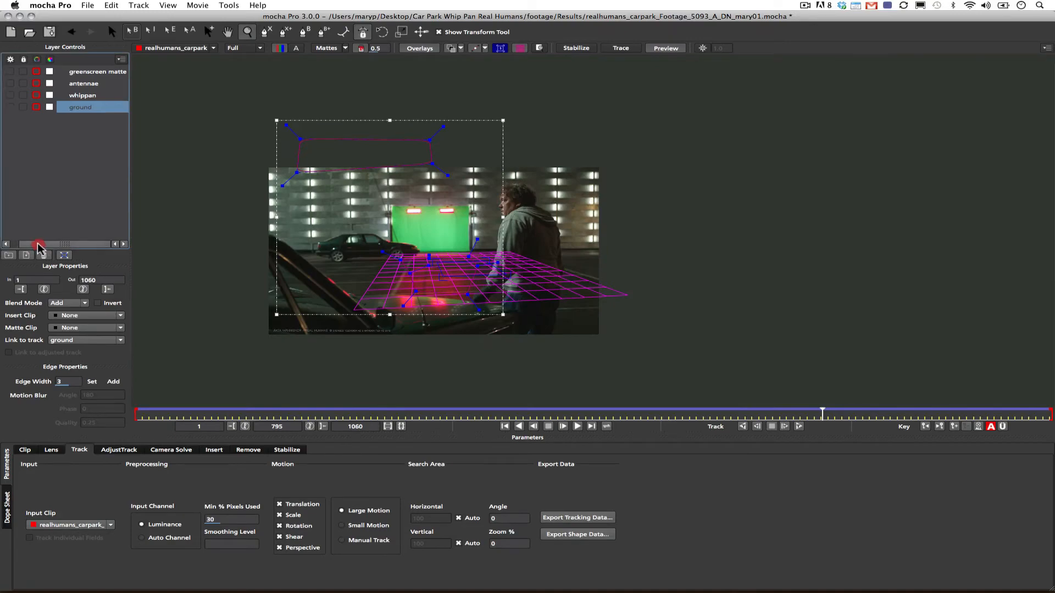
# Enable visibility and processing for the whippan and ground layers, and solve the camera from both using Small Parallax Change.
pyautogui.moveTo(38, 244); pyautogui.dragTo(29, 244)
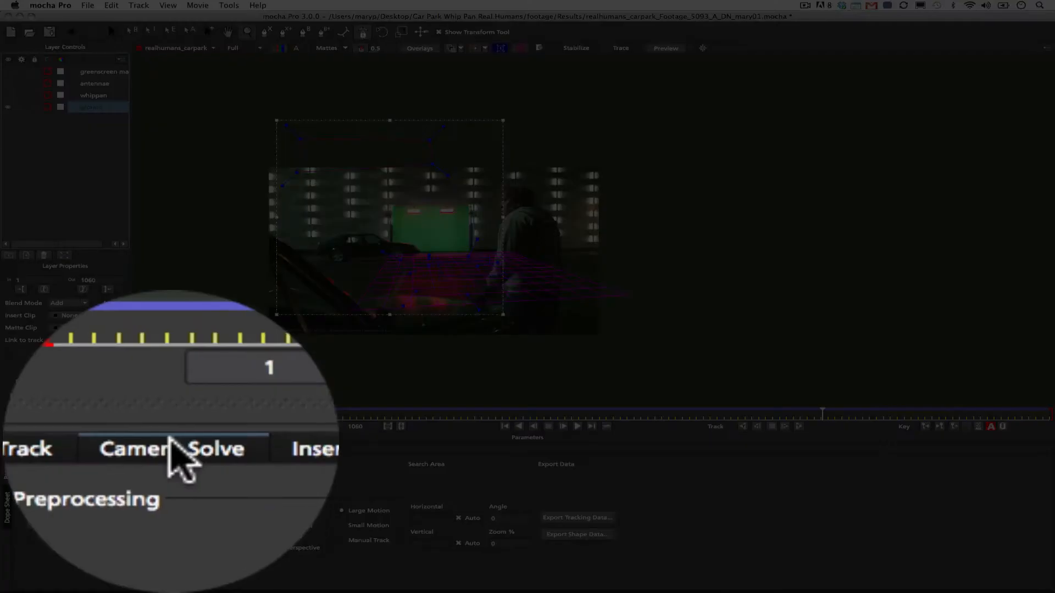
pyautogui.click(171, 451)
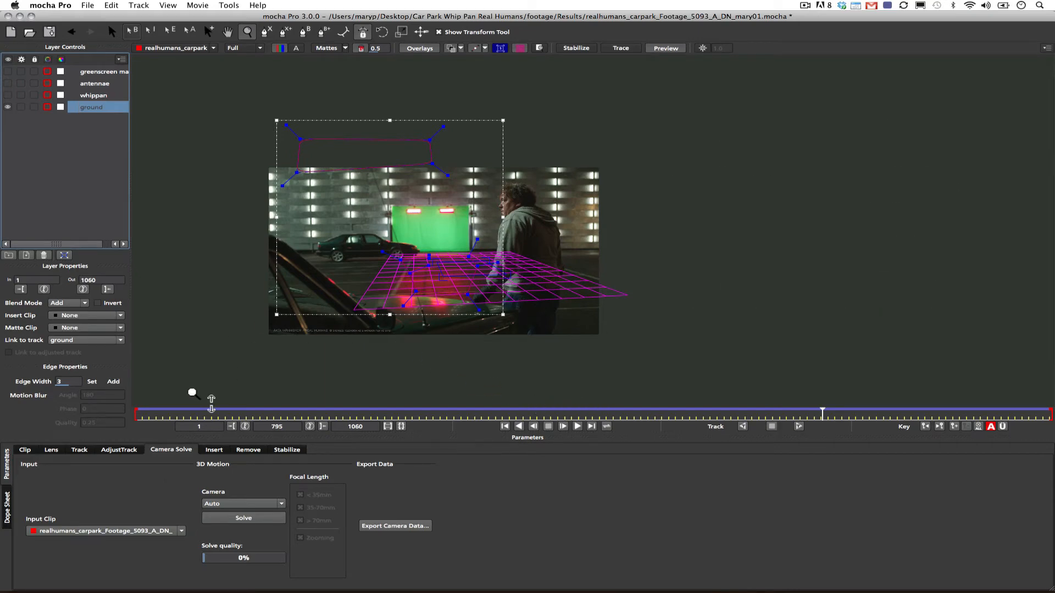
pyautogui.keyDown('shift'); pyautogui.click(83, 95); pyautogui.keyUp('shift')
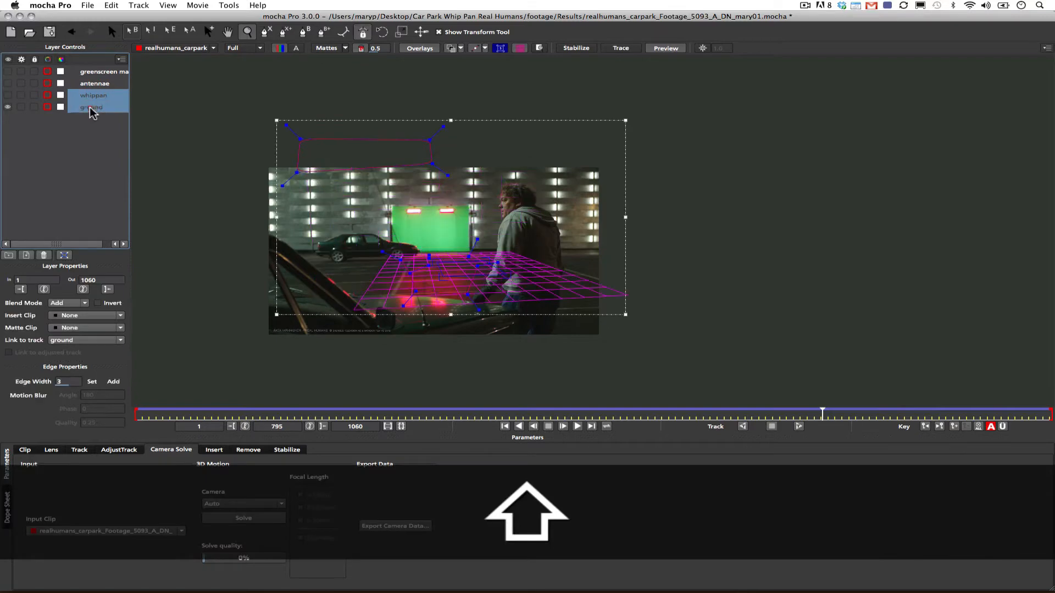
pyautogui.click(21, 105)
pyautogui.click(23, 104)
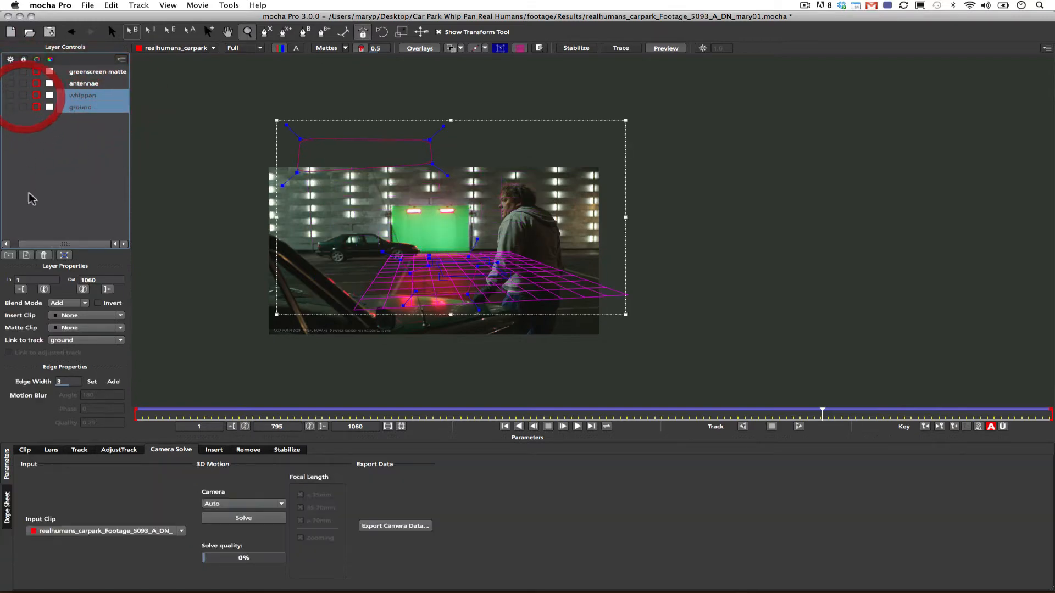
pyautogui.click(8, 107)
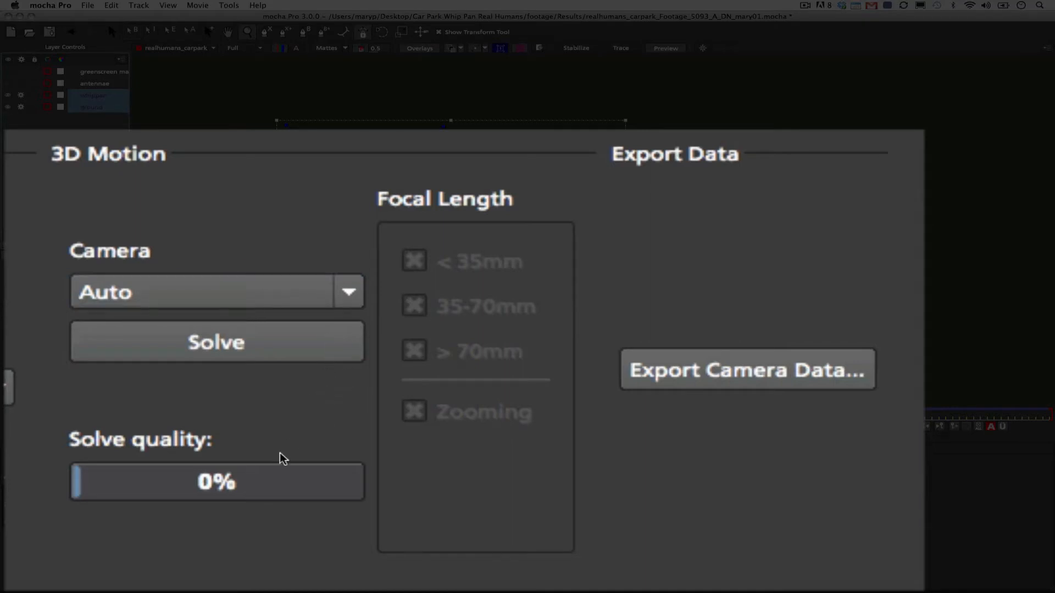
pyautogui.click(239, 291)
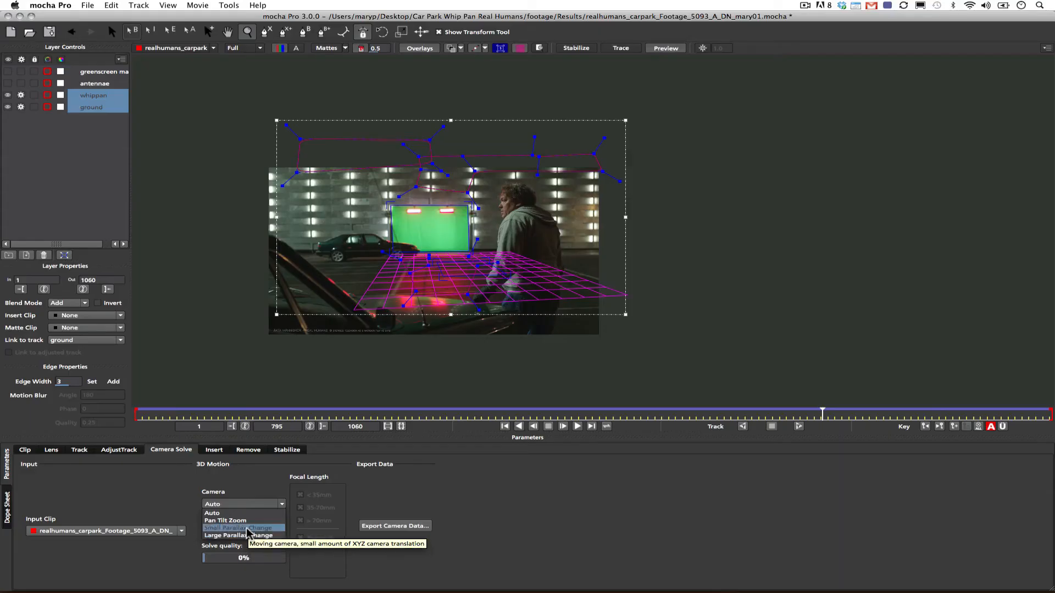
pyautogui.click(248, 529)
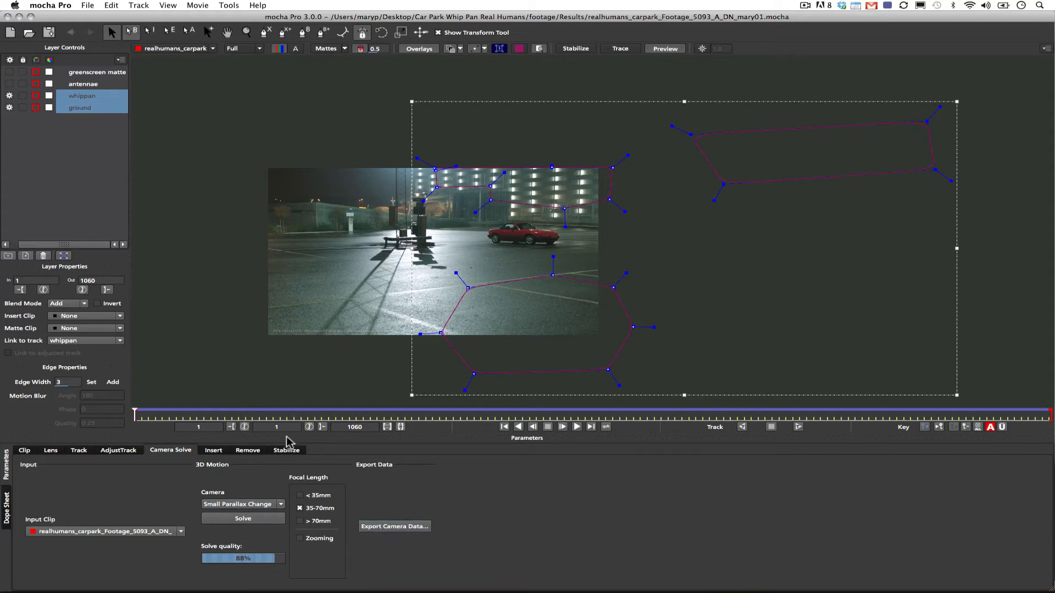
# Export the camera solve as After Effects 3D Motion Data (*.txt) by copying it to the clipboard.
pyautogui.click(402, 529)
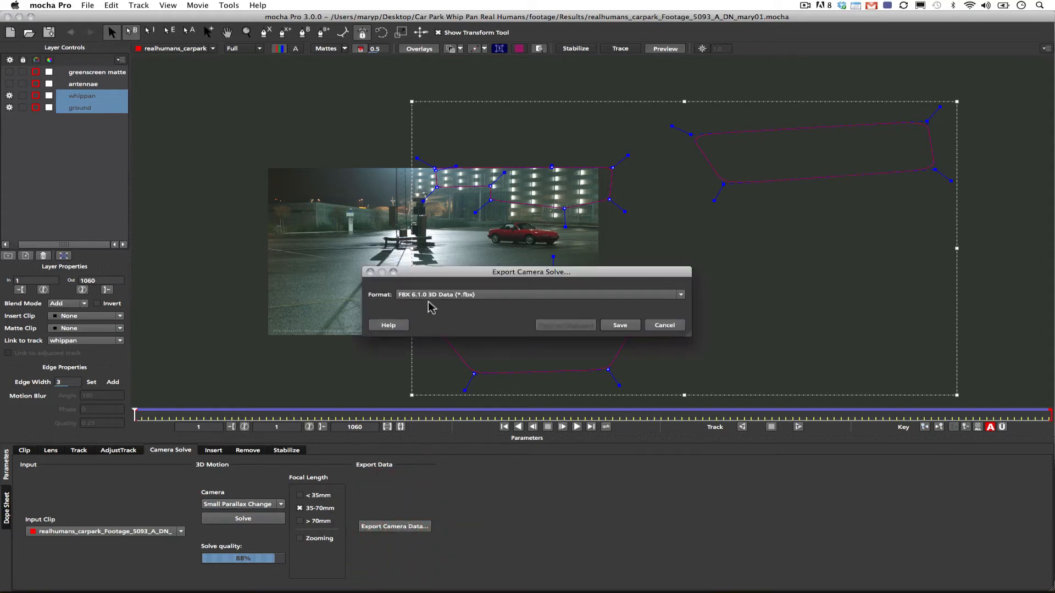
pyautogui.click(456, 294)
pyautogui.click(449, 302)
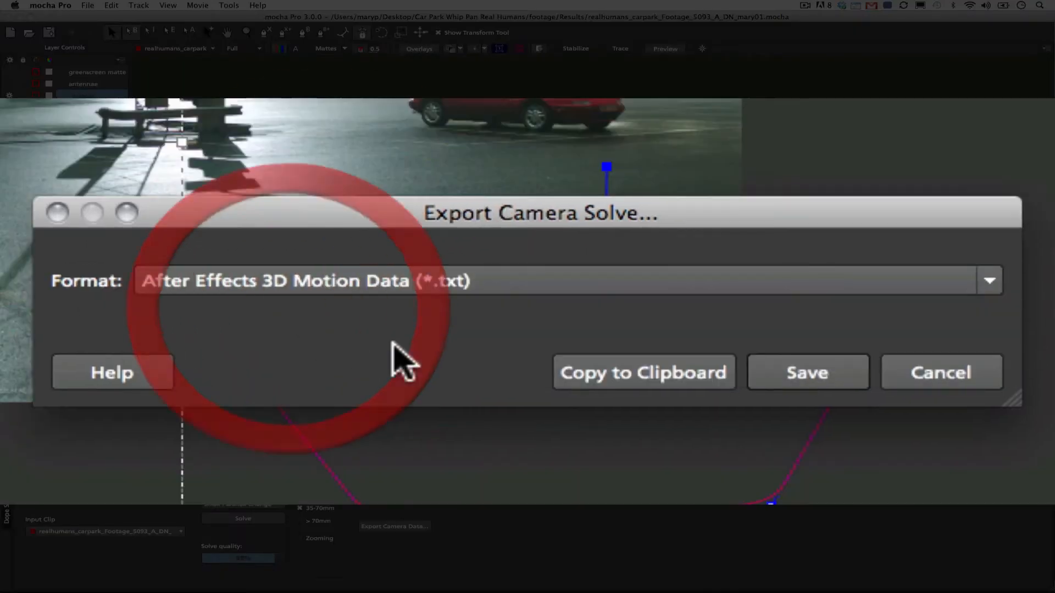
pyautogui.click(648, 376)
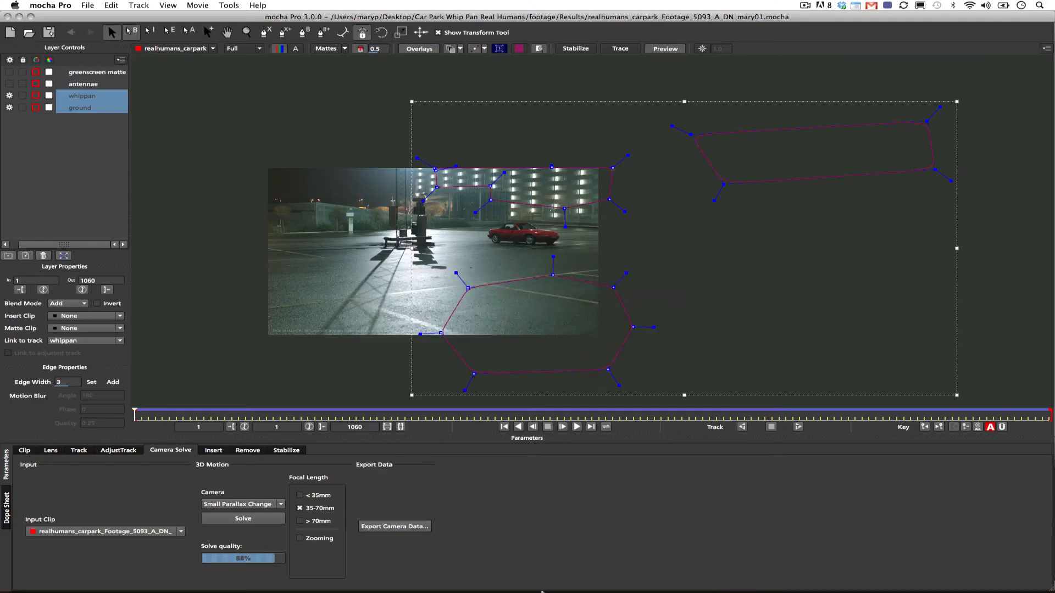
# Switch to After Effects and paste the copied mocha camera into the original composition.
pyautogui.moveTo(544, 592)
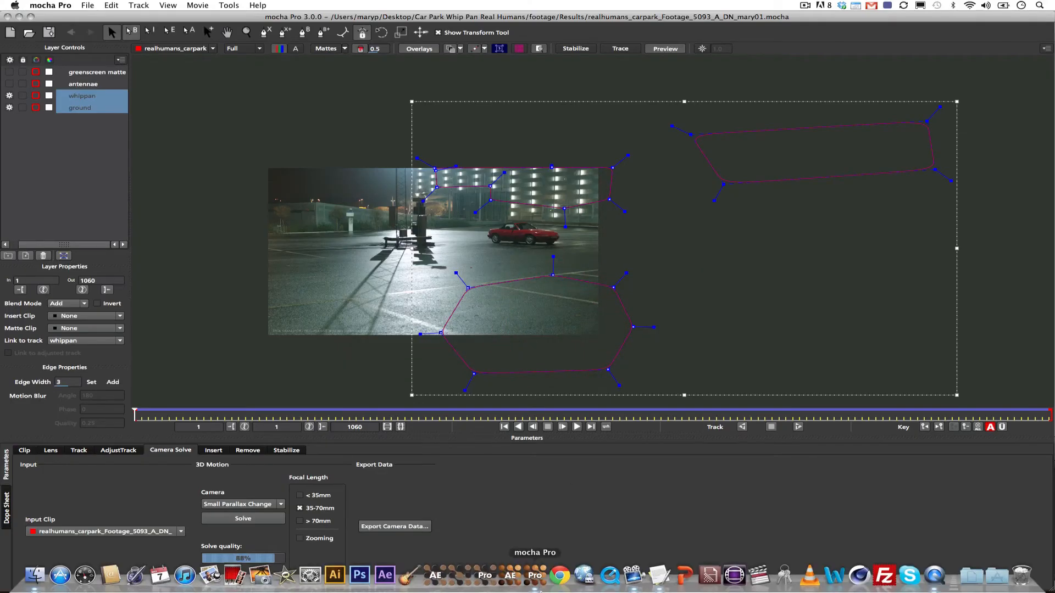
pyautogui.click(377, 579)
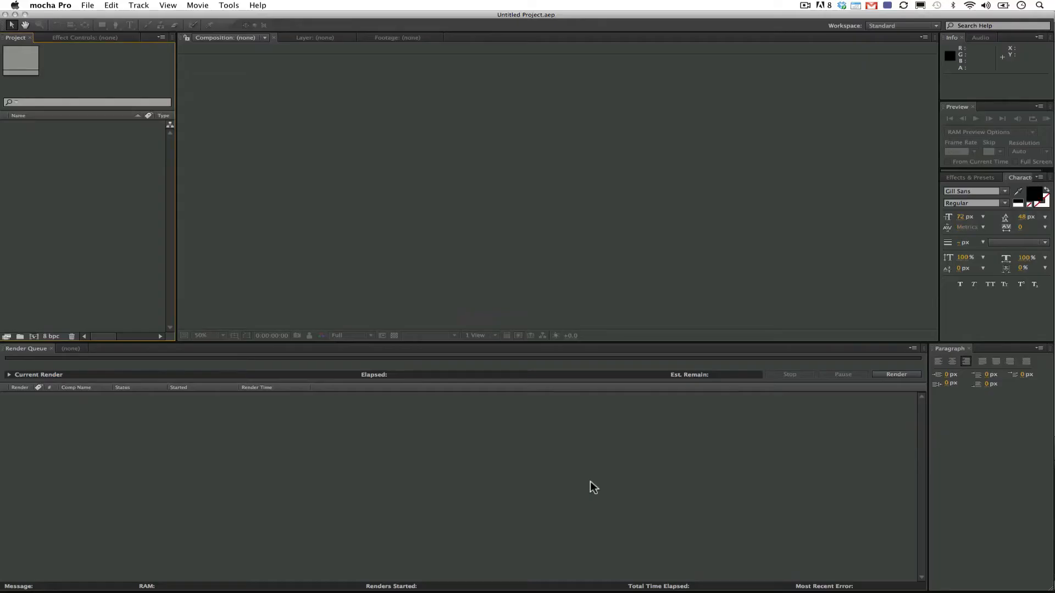
pyautogui.click(436, 253)
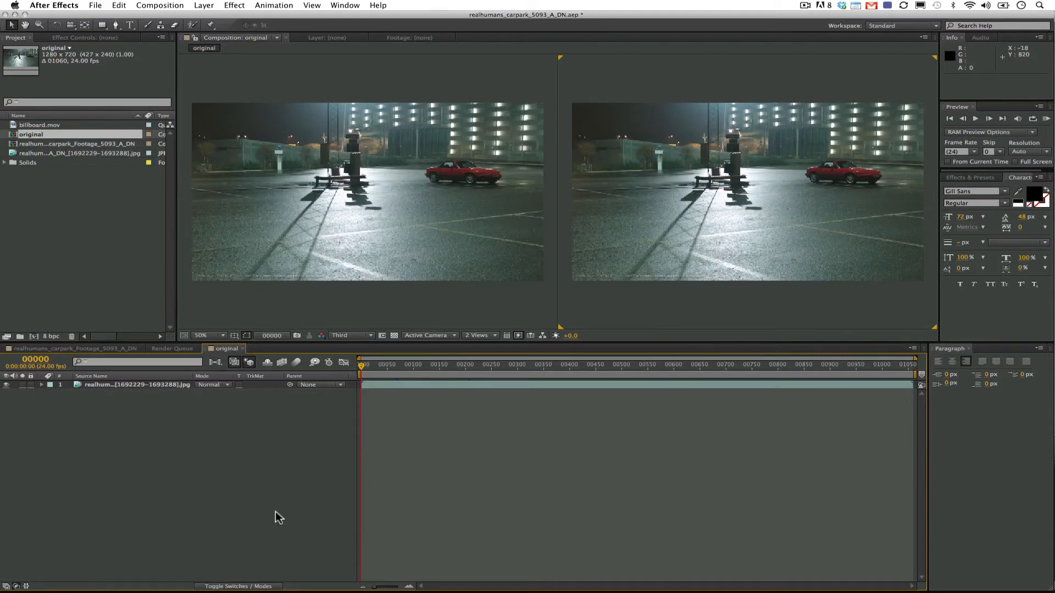
pyautogui.click(121, 5)
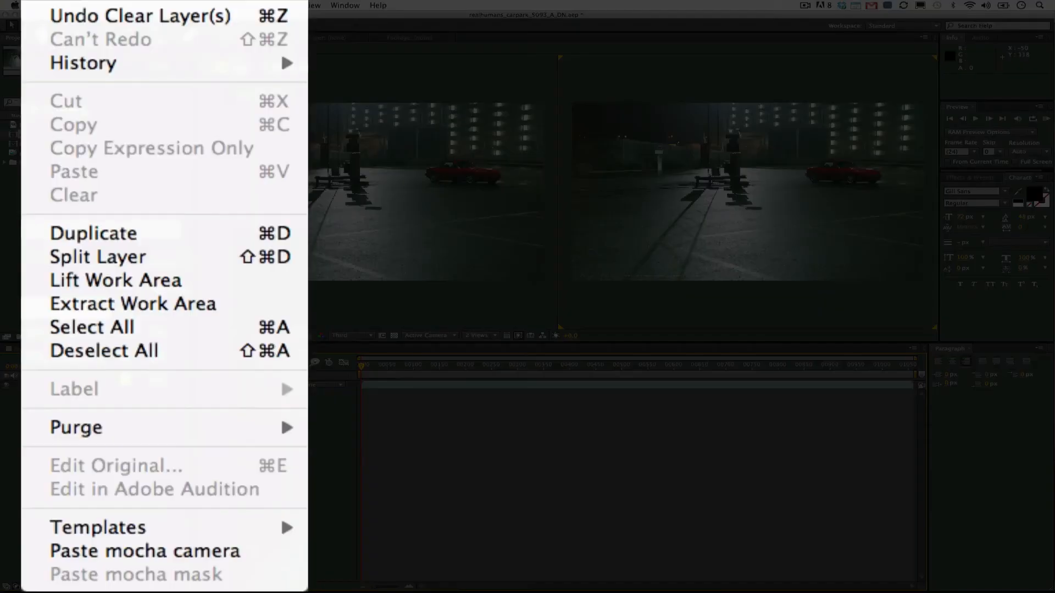
pyautogui.click(104, 557)
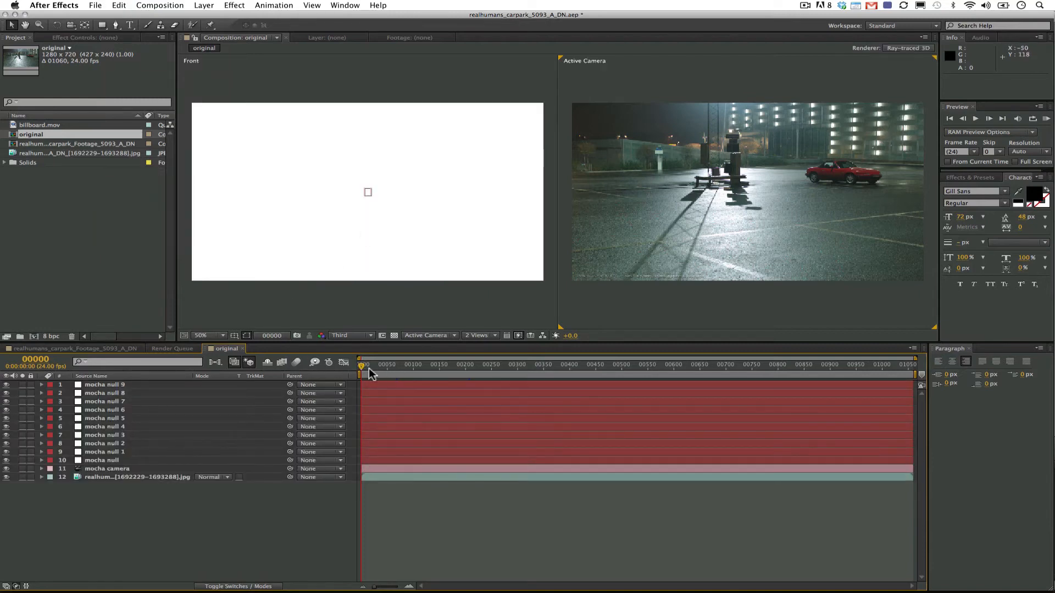
# Scrub through the original and the finished car park compositions, checking the mocha camera and the "camera solver!" text against the footage.
pyautogui.click(96, 470)
pyautogui.moveTo(365, 369); pyautogui.dragTo(449, 325)
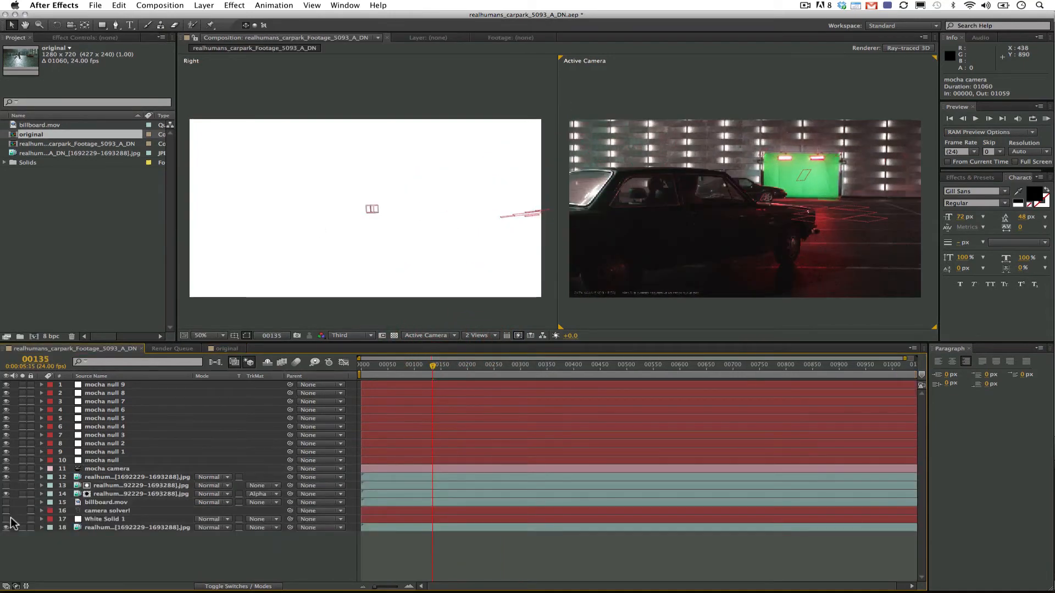
pyautogui.click(183, 510)
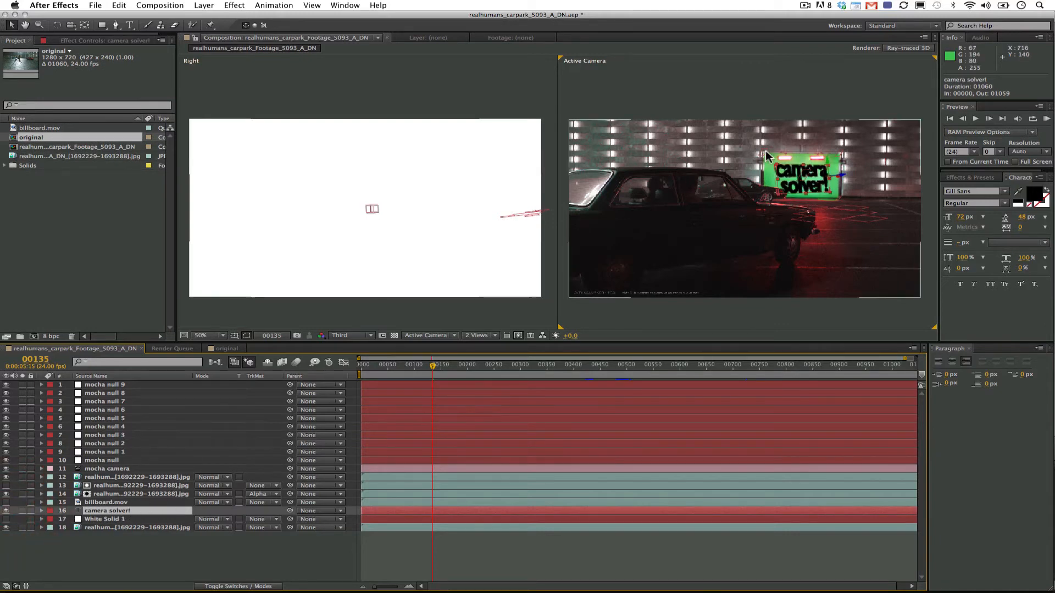
pyautogui.click(373, 214)
pyautogui.moveTo(391, 369)
pyautogui.mouseDown()
pyautogui.moveTo(432, 373)
pyautogui.moveTo(367, 369)
pyautogui.moveTo(480, 369)
pyautogui.mouseUp()
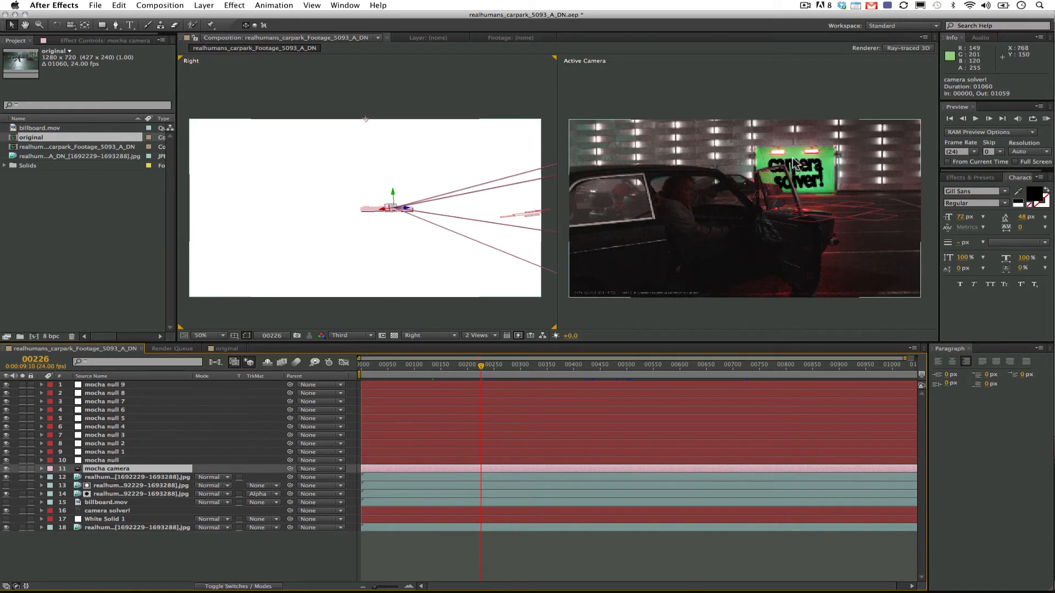
pyautogui.moveTo(481, 372); pyautogui.dragTo(822, 374)
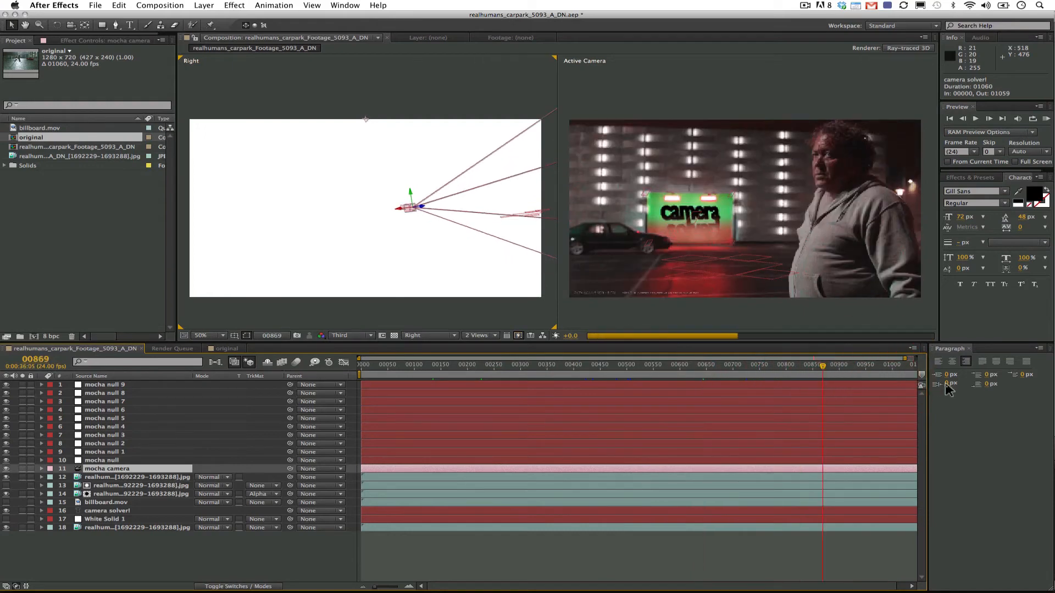
pyautogui.moveTo(674, 354); pyautogui.dragTo(598, 353)
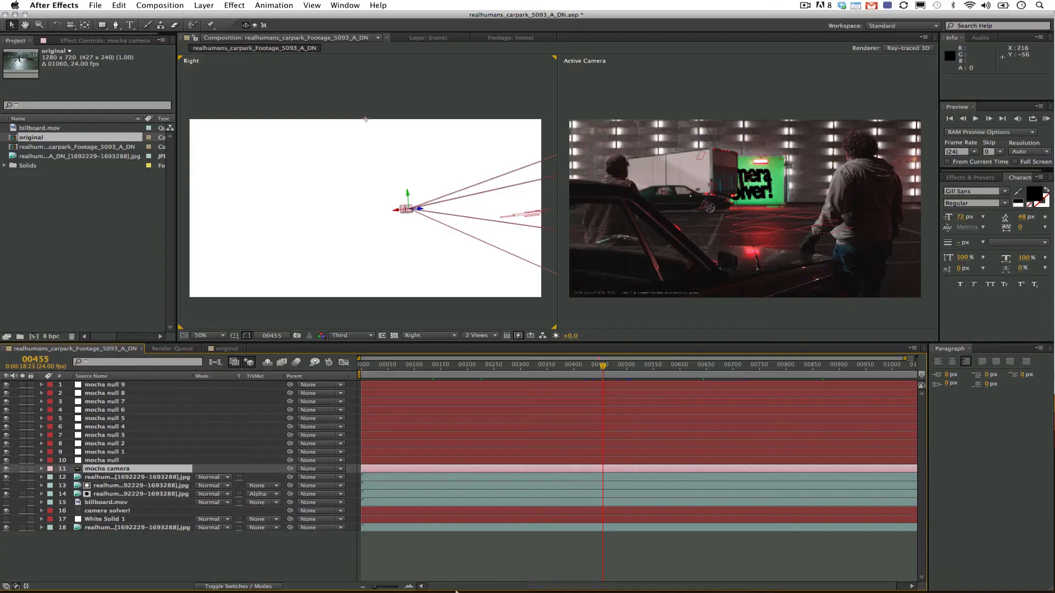
# Switch to Cinema 4D.
pyautogui.moveTo(415, 577)
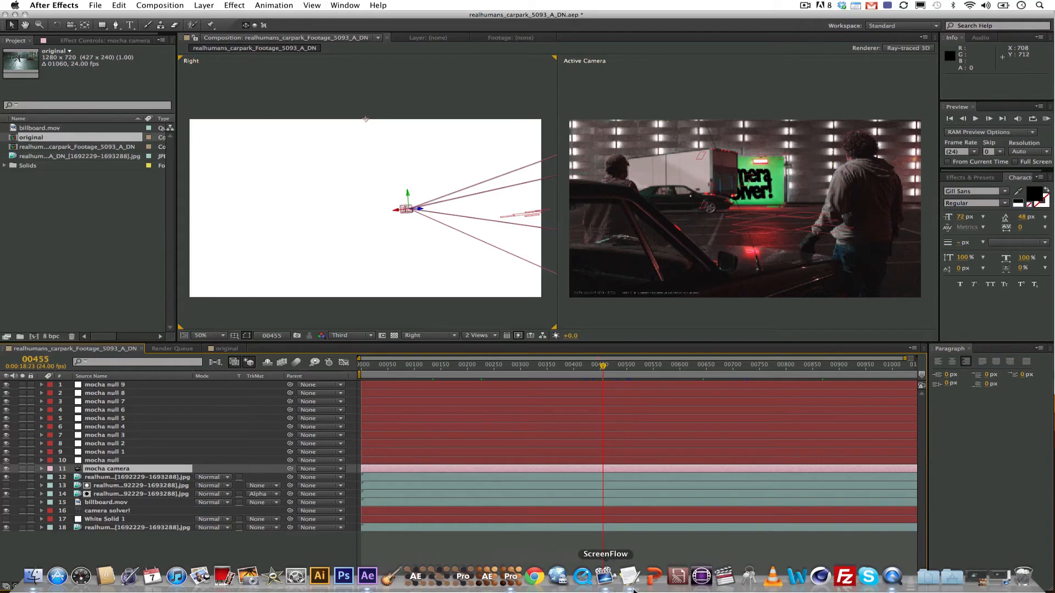
pyautogui.click(929, 580)
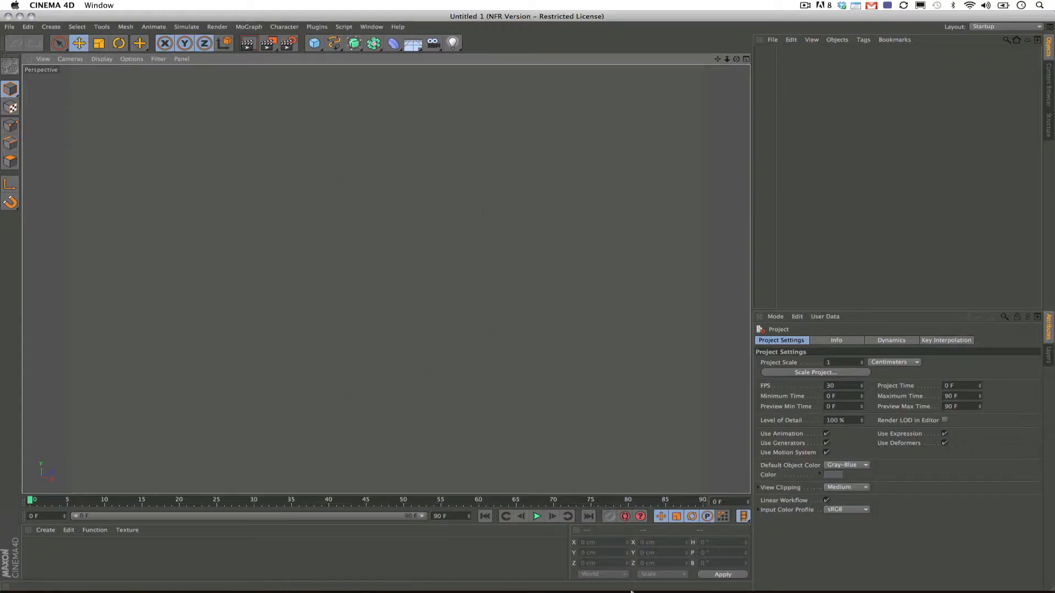
# Switch to mocha Pro and export the camera solve as FBX 6.1.0 3D Data (*.fbx) to the Desktop, named whippan_test.fbx.
pyautogui.moveTo(637, 583)
pyautogui.click(517, 581)
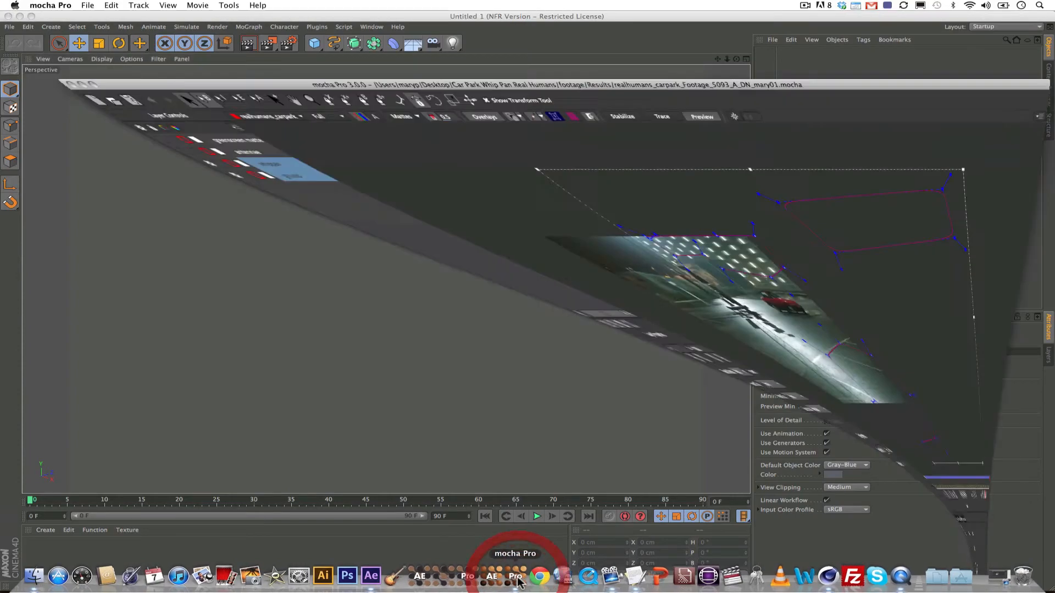
pyautogui.click(394, 527)
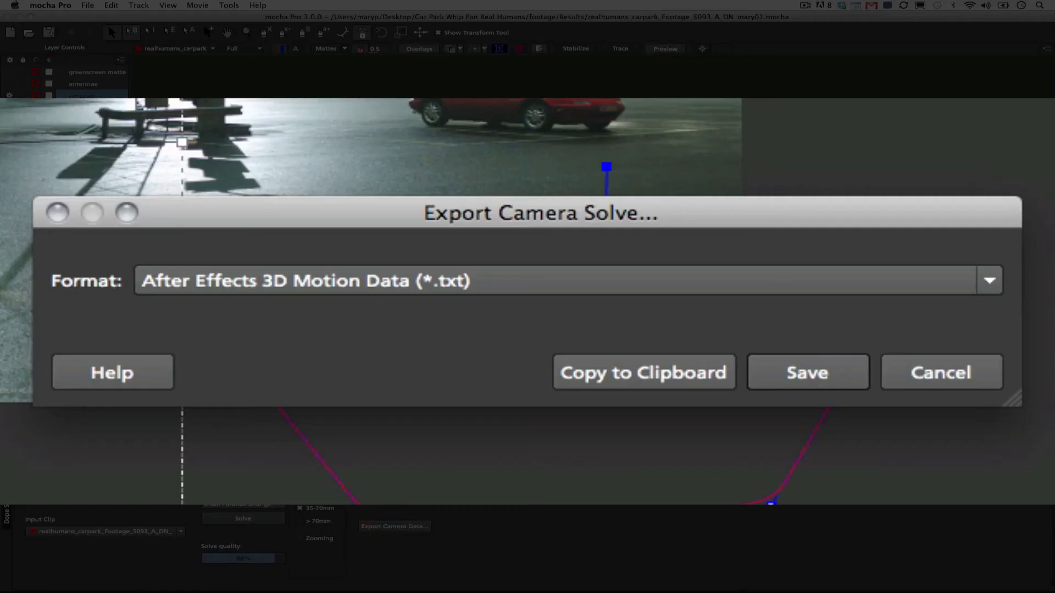
pyautogui.click(454, 285)
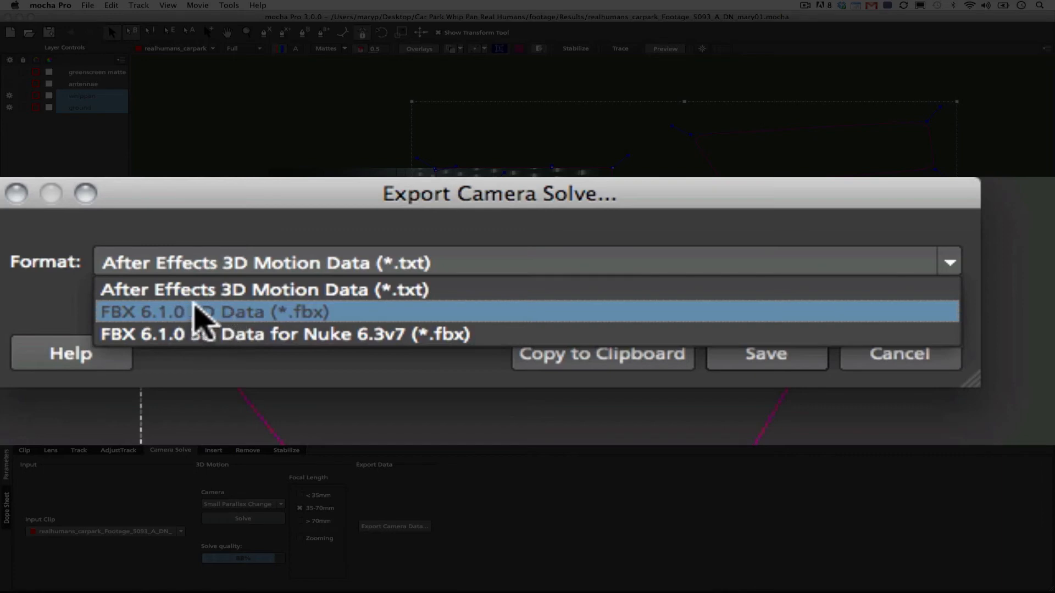
pyautogui.click(212, 311)
pyautogui.click(805, 378)
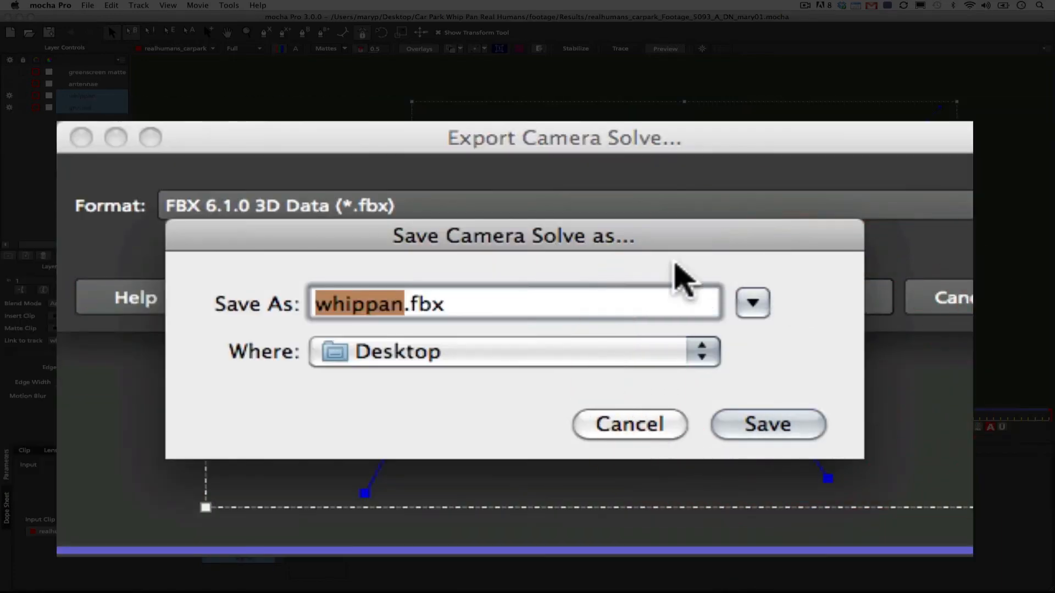
pyautogui.press('Right')
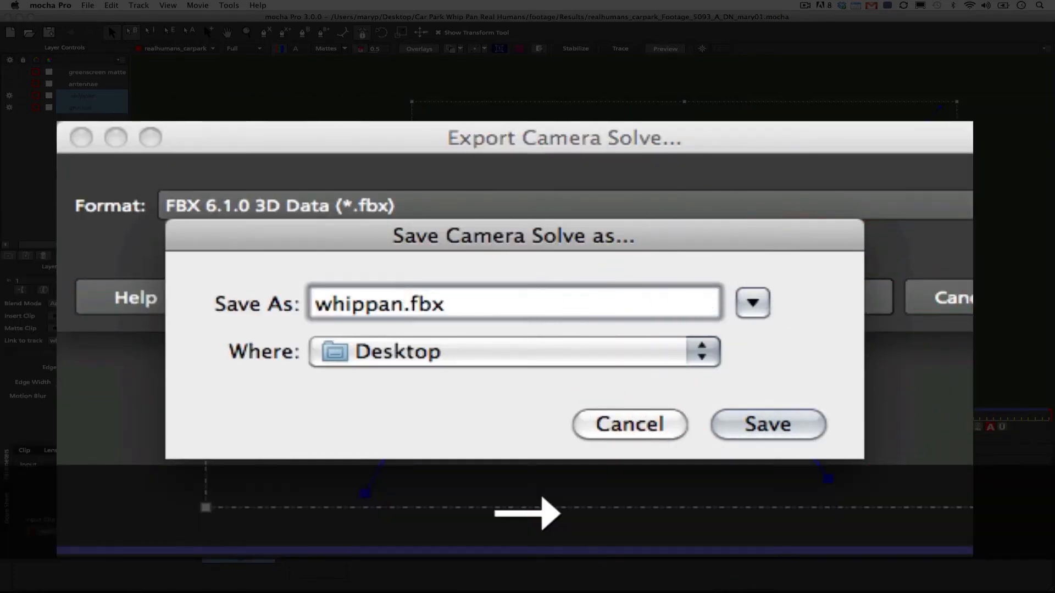
pyautogui.write('_test')
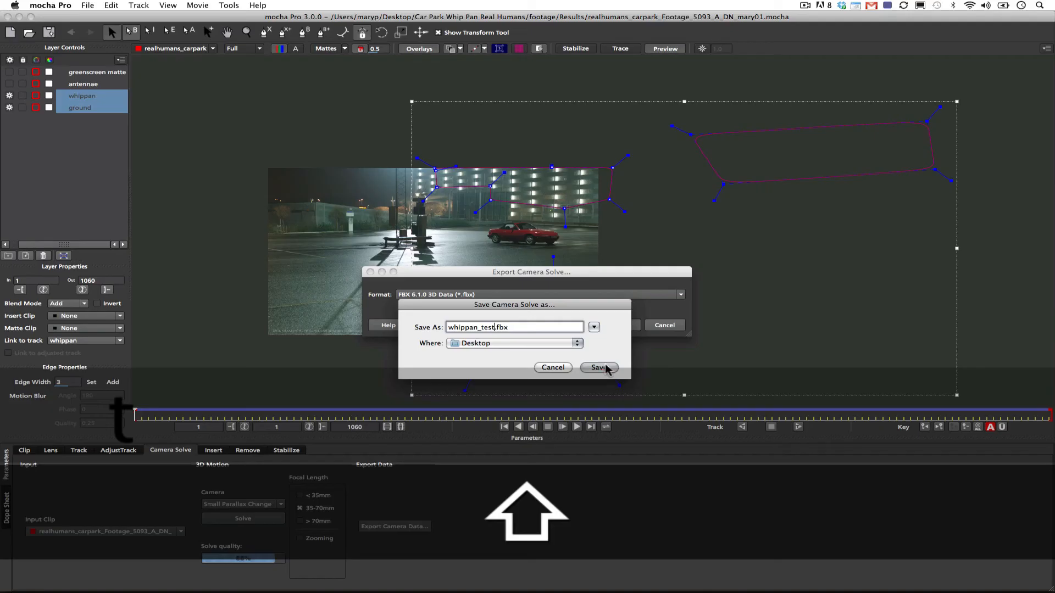
pyautogui.click(768, 424)
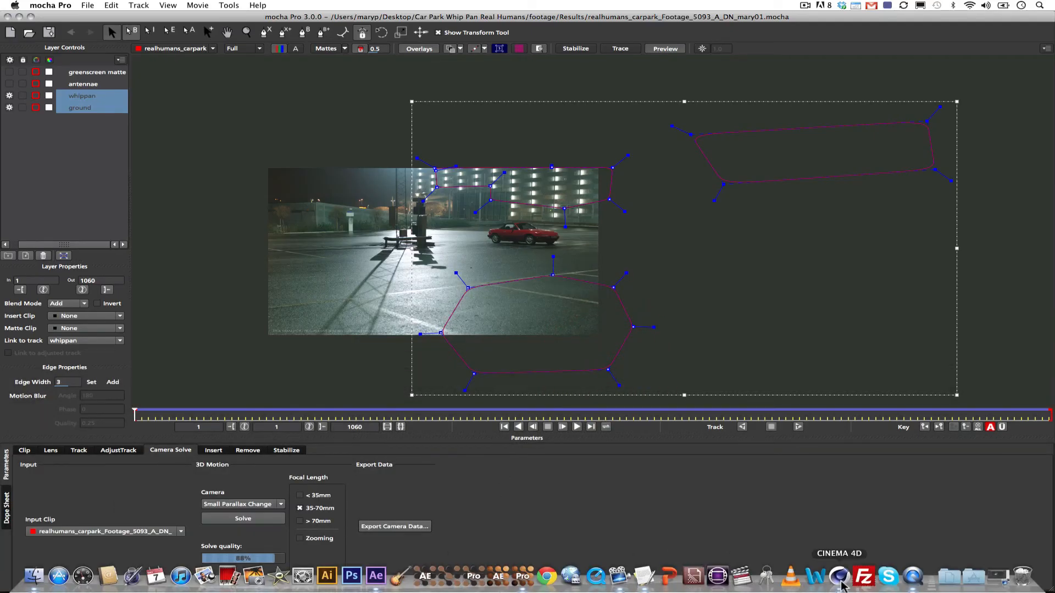
# Switch to Cinema 4D and open whippan_test.fbx from the Desktop, accepting the default FBX import settings.
pyautogui.click(840, 577)
pyautogui.click(10, 26)
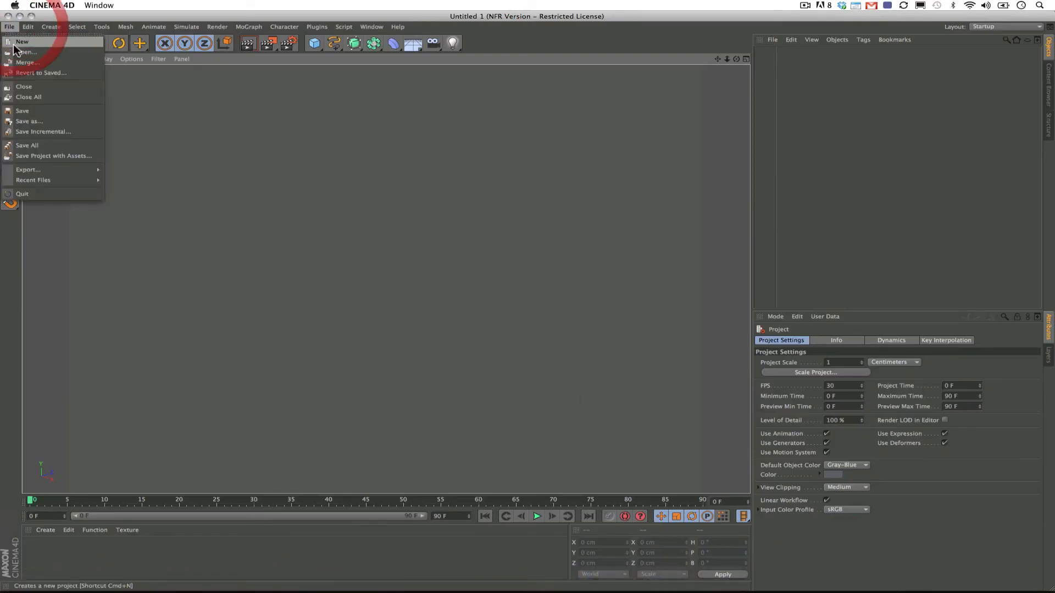
pyautogui.click(22, 51)
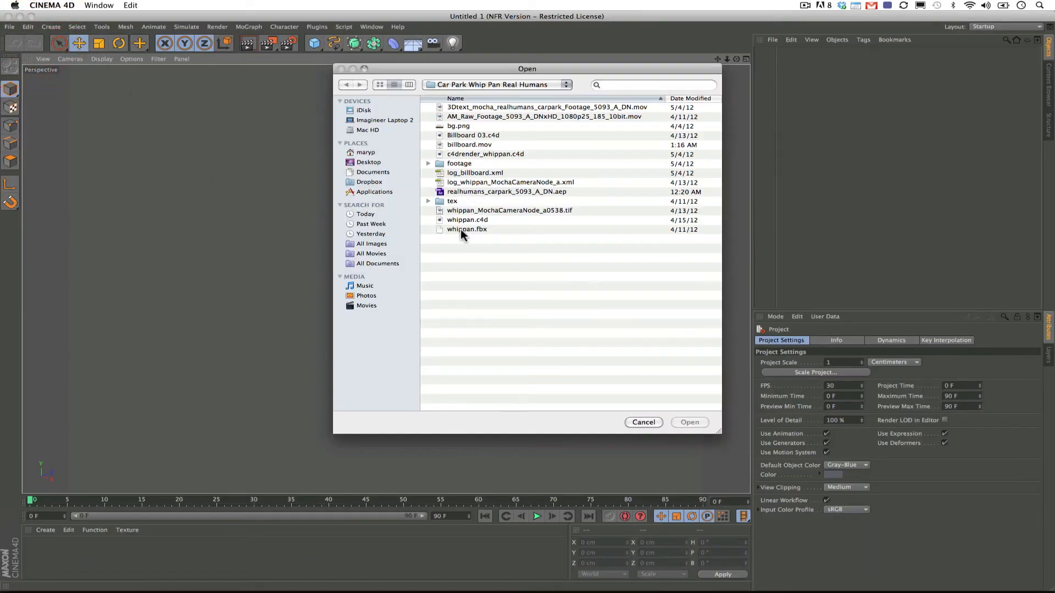
pyautogui.click(370, 162)
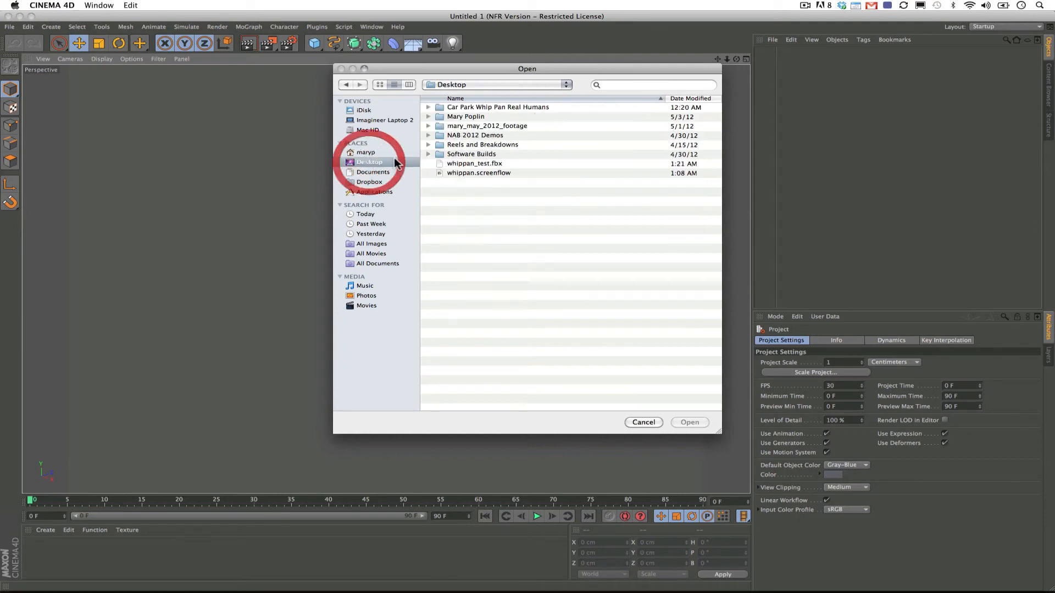
pyautogui.click(472, 165)
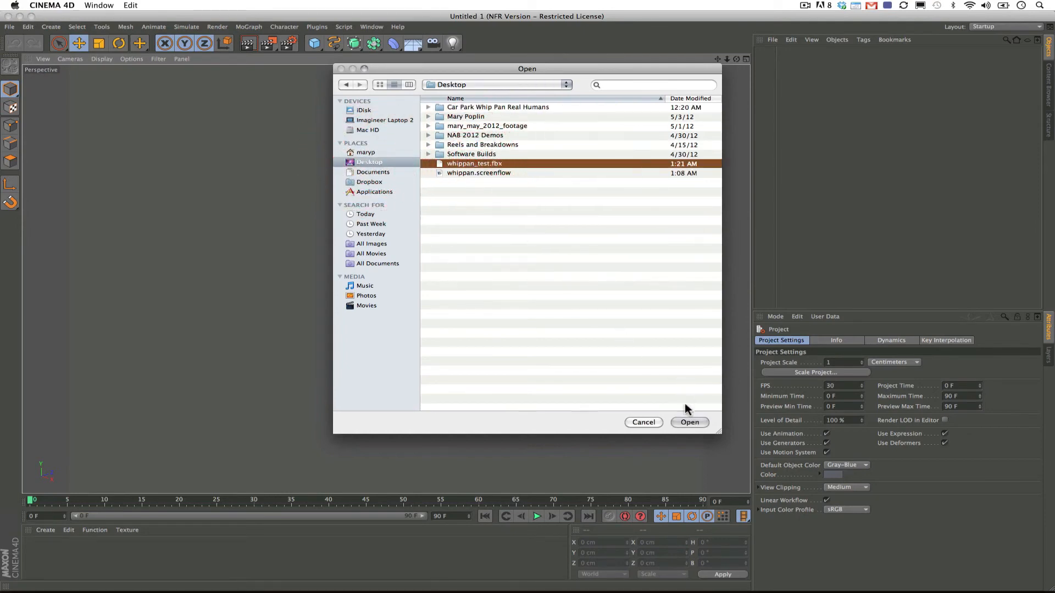
pyautogui.click(687, 421)
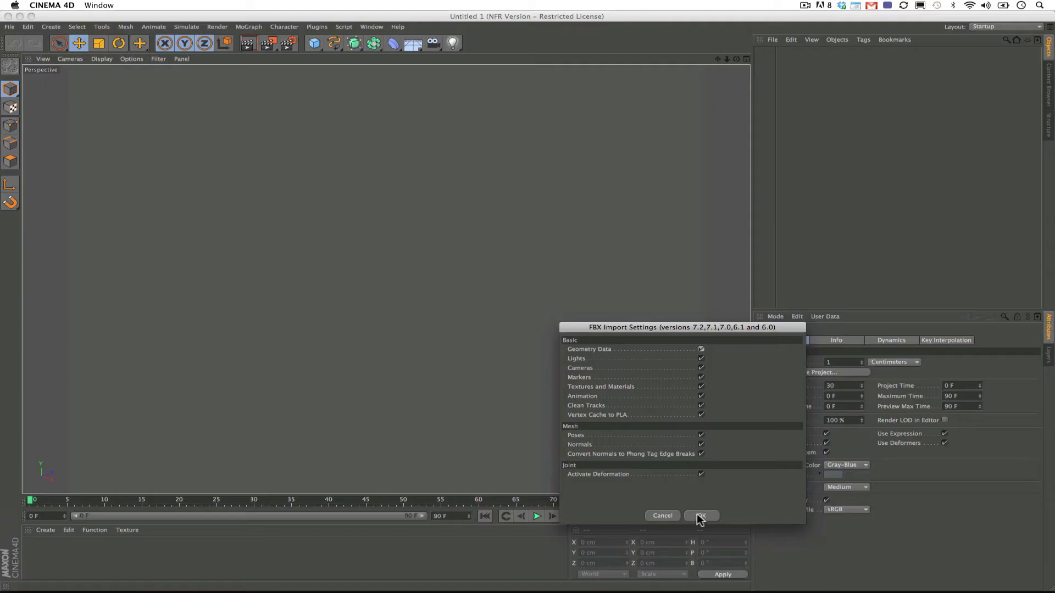
pyautogui.click(699, 517)
# Import the MochaAnimations take with the frame rate set to 24.
pyautogui.moveTo(710, 221); pyautogui.dragTo(702, 220)
pyautogui.click(519, 468)
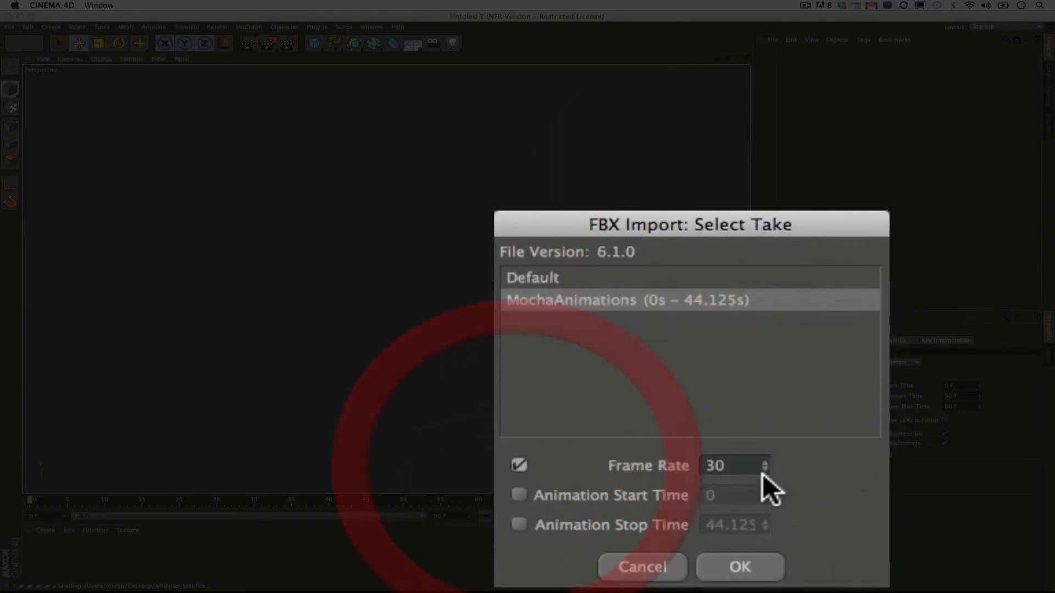
pyautogui.click(741, 472)
pyautogui.moveTo(740, 471); pyautogui.dragTo(615, 441)
pyautogui.write('24')
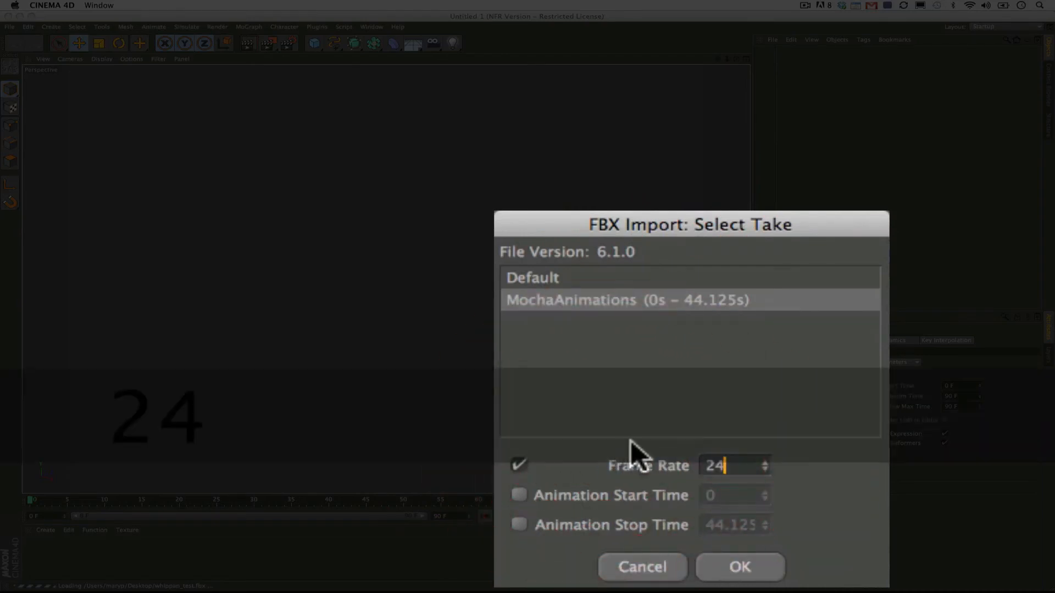
pyautogui.click(824, 472)
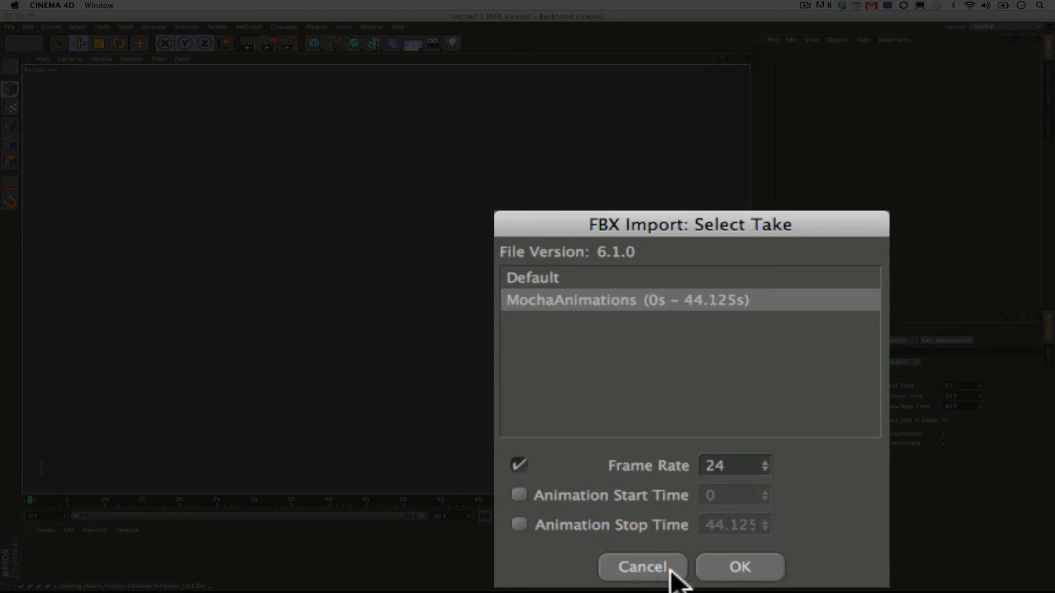
pyautogui.click(728, 567)
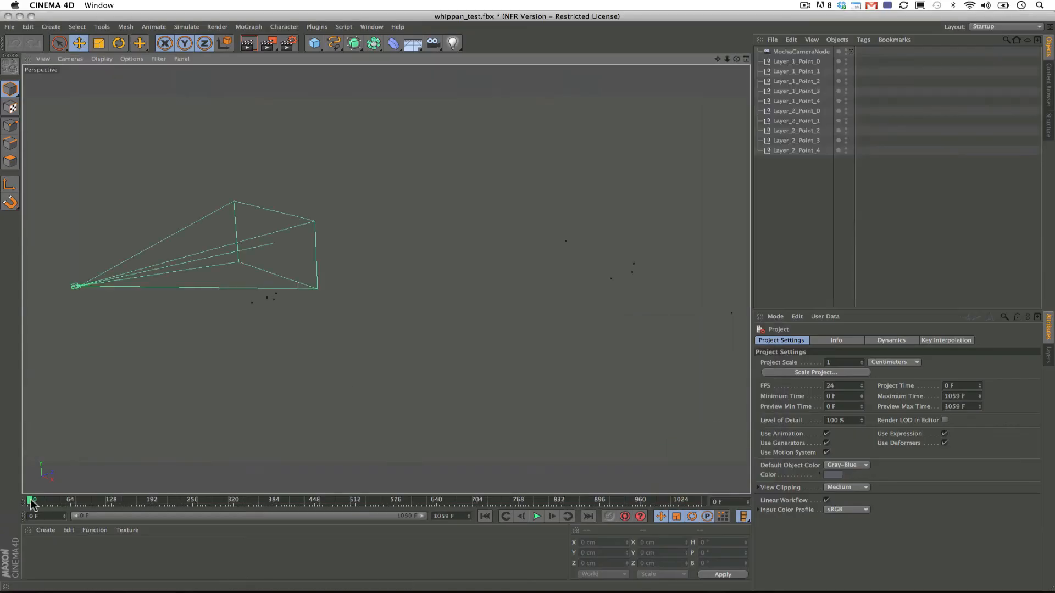
# Set the perspective view to look through MochaCameraNode instead of the default camera.
pyautogui.moveTo(31, 500); pyautogui.dragTo(6, 360)
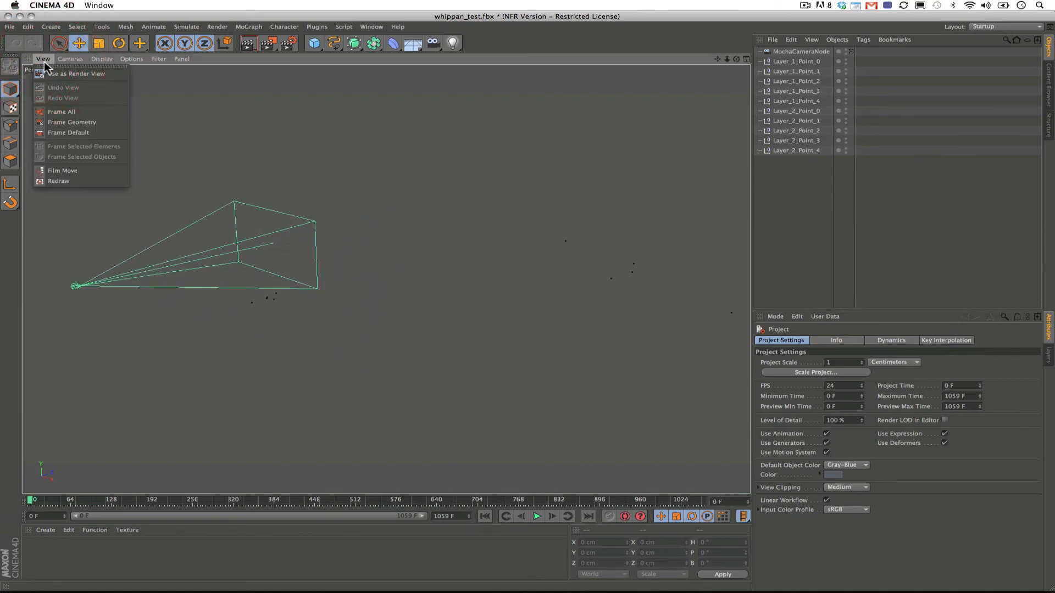
pyautogui.click(800, 209)
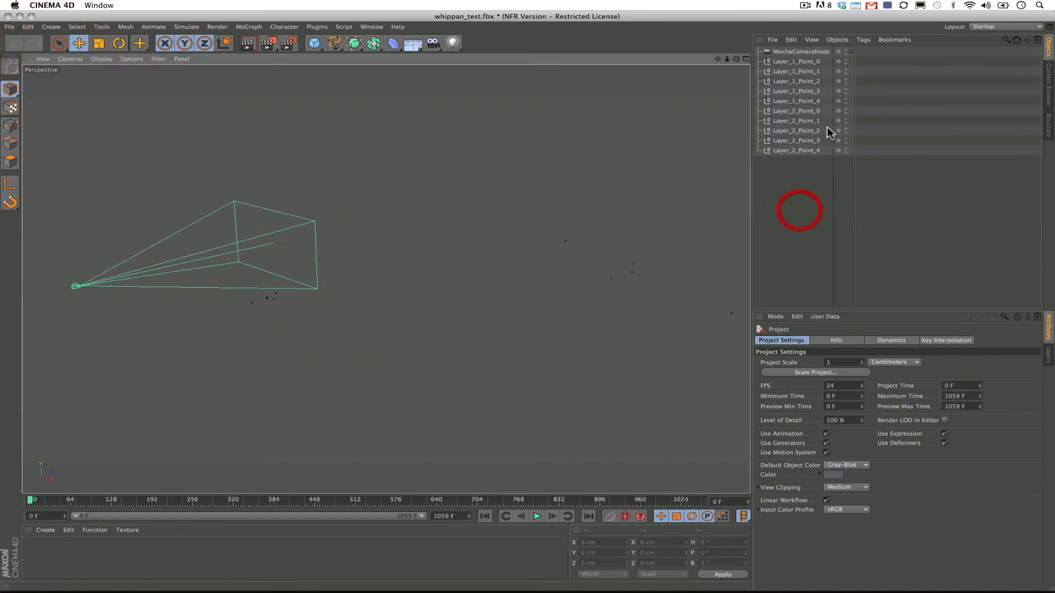
pyautogui.click(43, 59)
pyautogui.moveTo(77, 84)
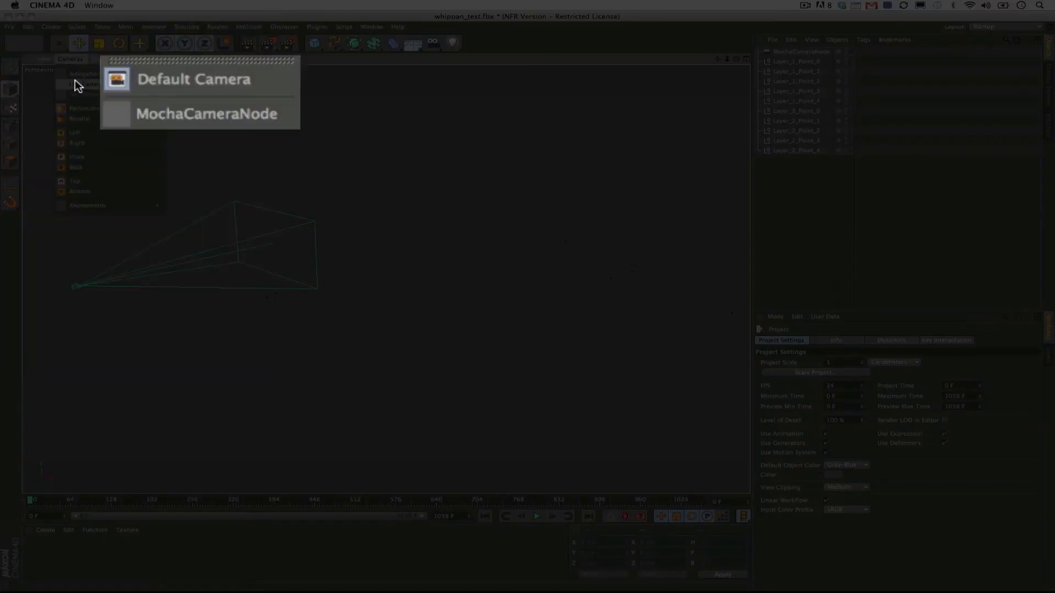
pyautogui.click(201, 99)
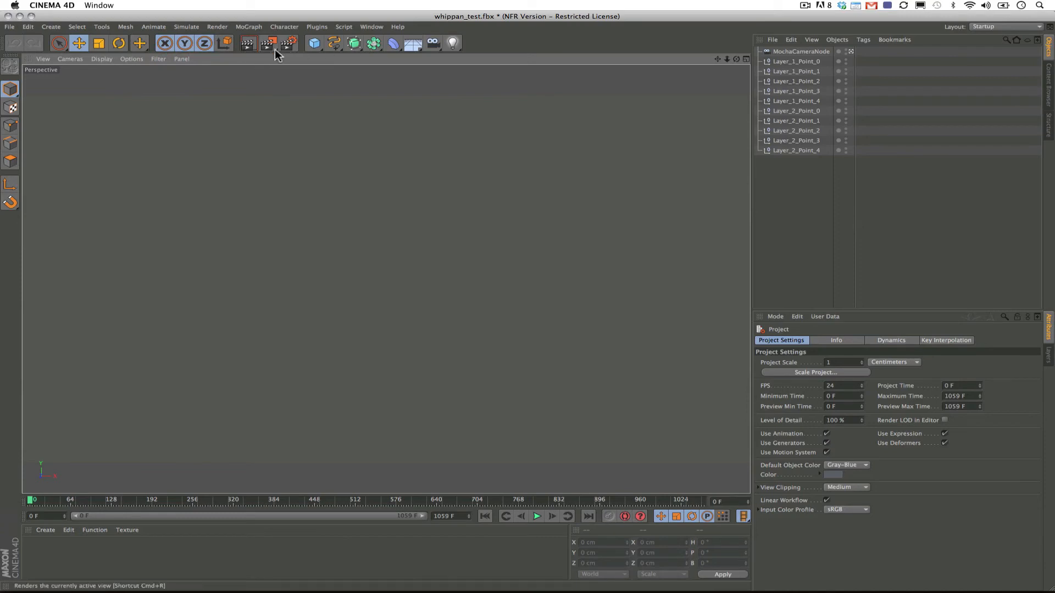
# Add a Background object to the scene and apply a new material to it.
pyautogui.click(413, 42)
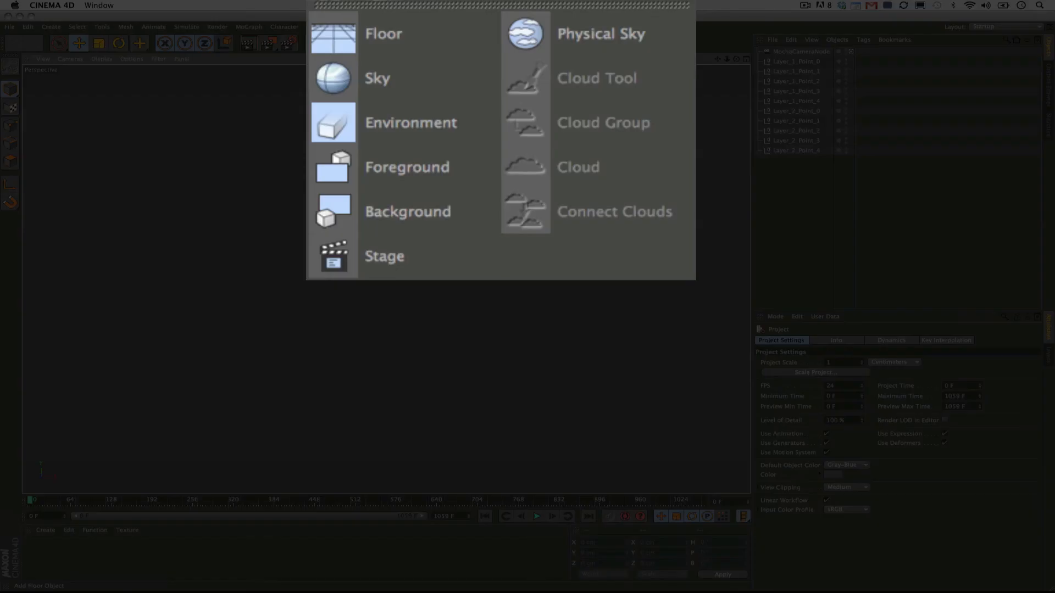
pyautogui.click(477, 124)
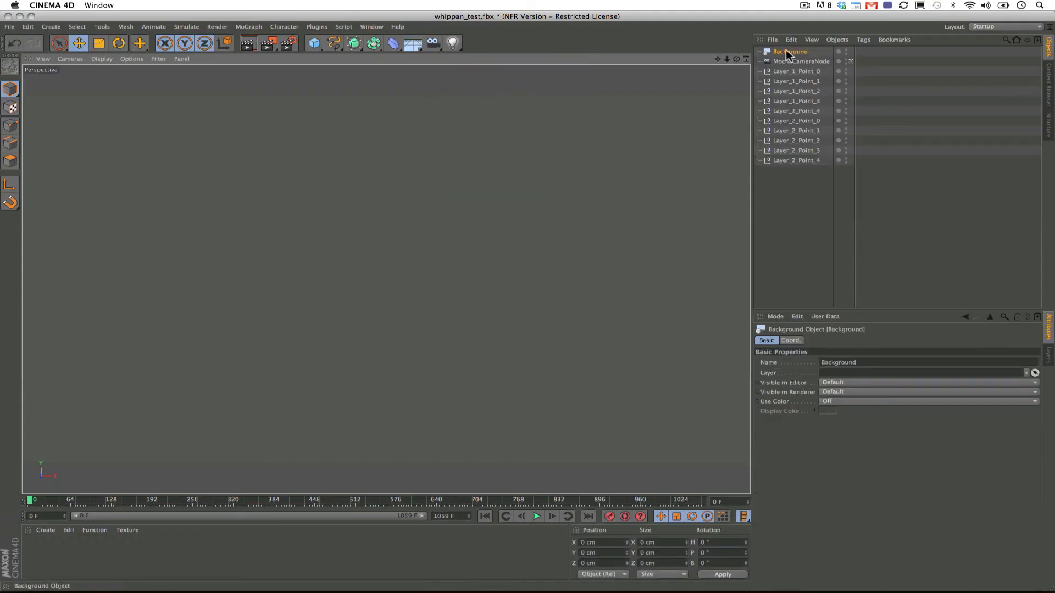
pyautogui.click(45, 531)
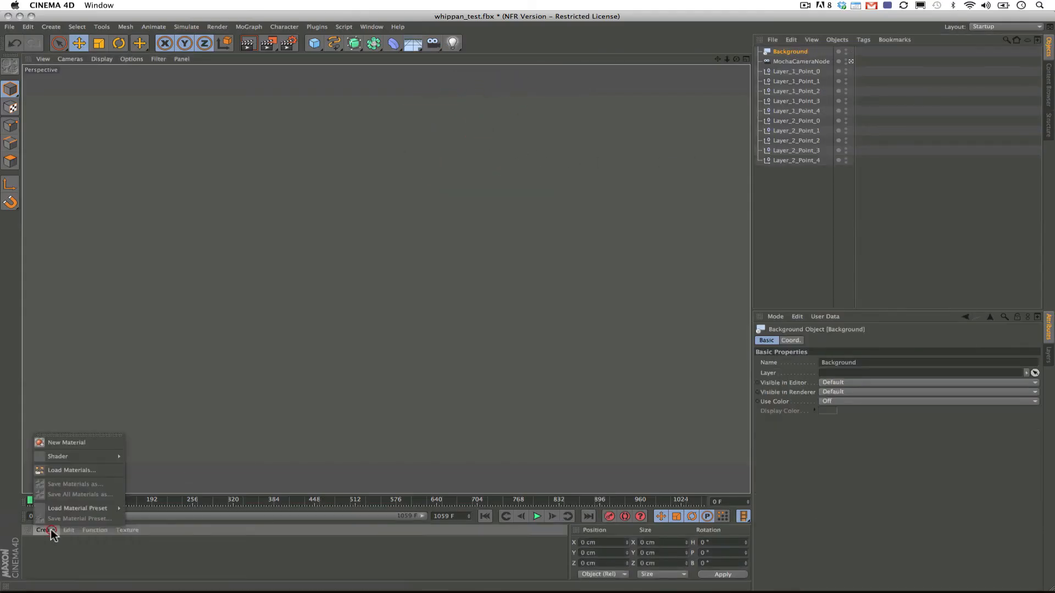
pyautogui.click(63, 384)
pyautogui.moveTo(35, 548); pyautogui.dragTo(791, 51)
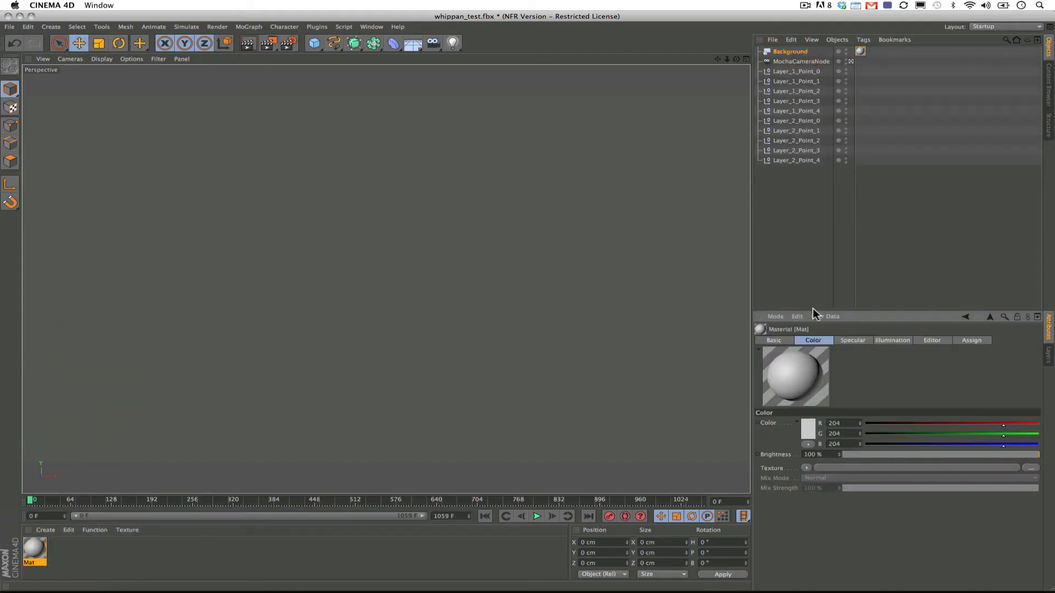
# Load AM_Raw_Footage_5093_A_DNxHD_1080p25_185_10bit.mov as the color texture of the background material.
pyautogui.click(1031, 468)
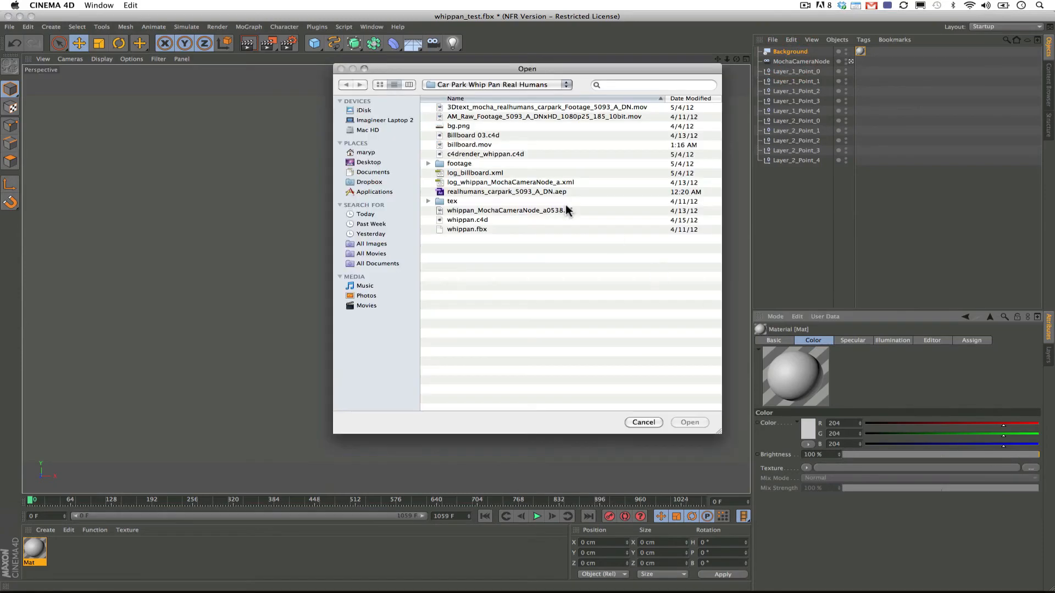
pyautogui.click(489, 118)
pyautogui.click(689, 423)
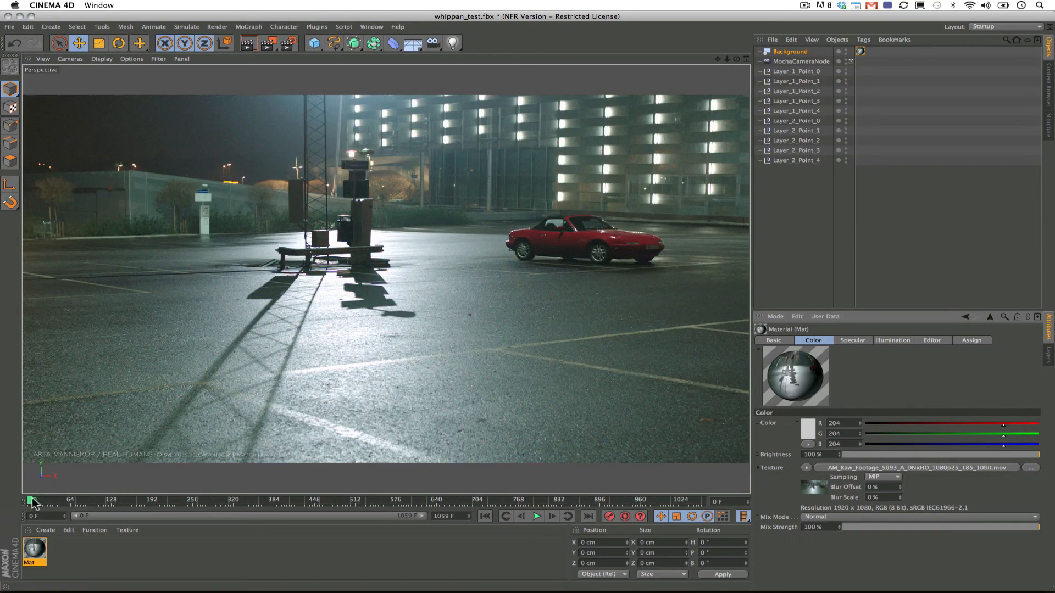
# Inspect the imported tracking nulls in the scene, from Layer_1_Point_0 through Layer_2_Point_4.
pyautogui.click(604, 327)
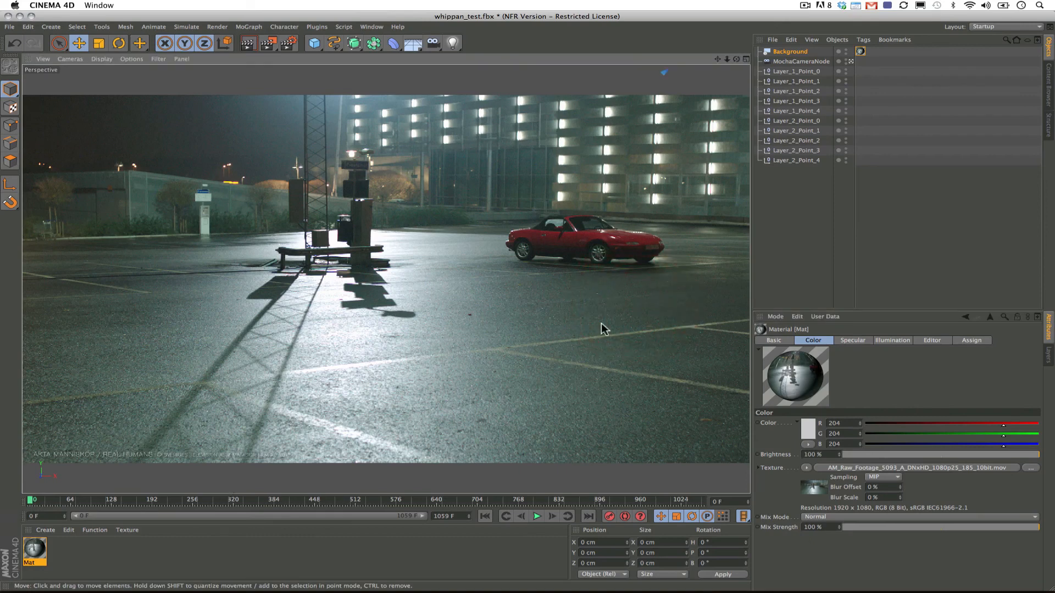
pyautogui.click(796, 71)
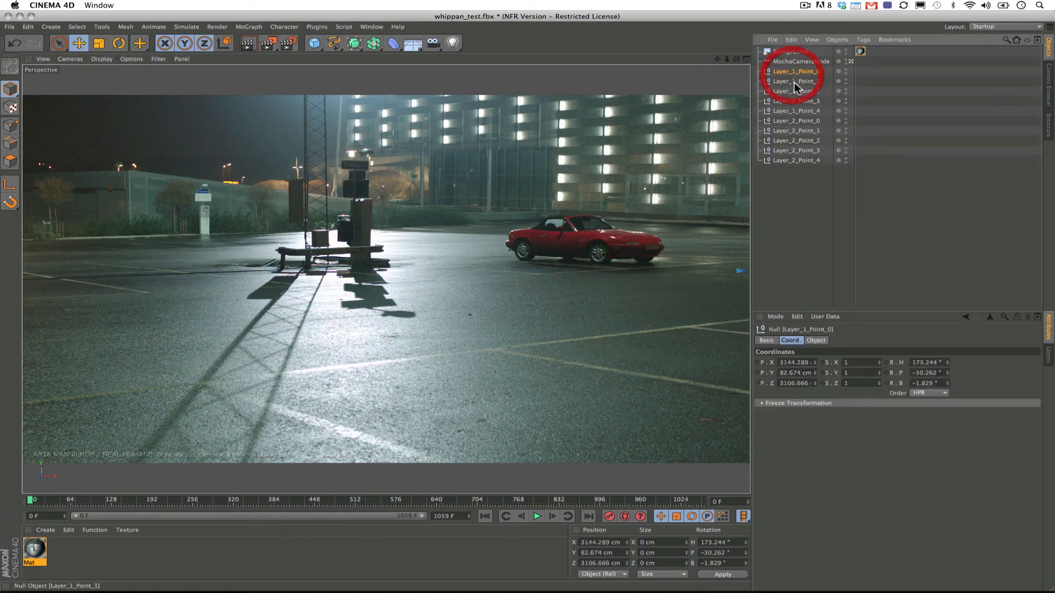
pyautogui.click(796, 130)
pyautogui.click(794, 160)
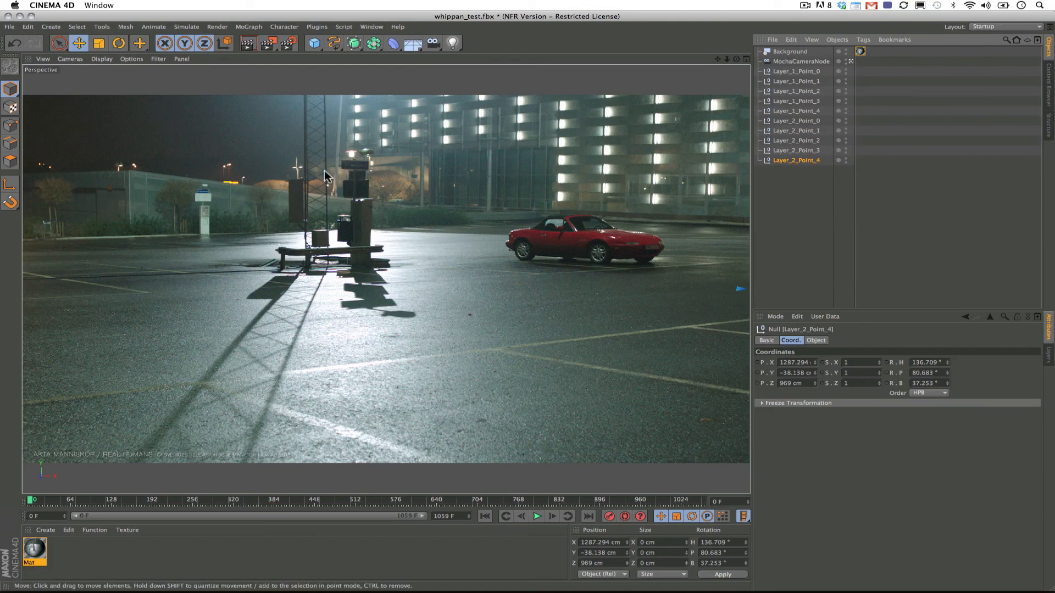
# Open c4drender_whippan.c4d and scrub around frame 101 to check the lit mocha billboard against the background footage.
pyautogui.click(9, 28)
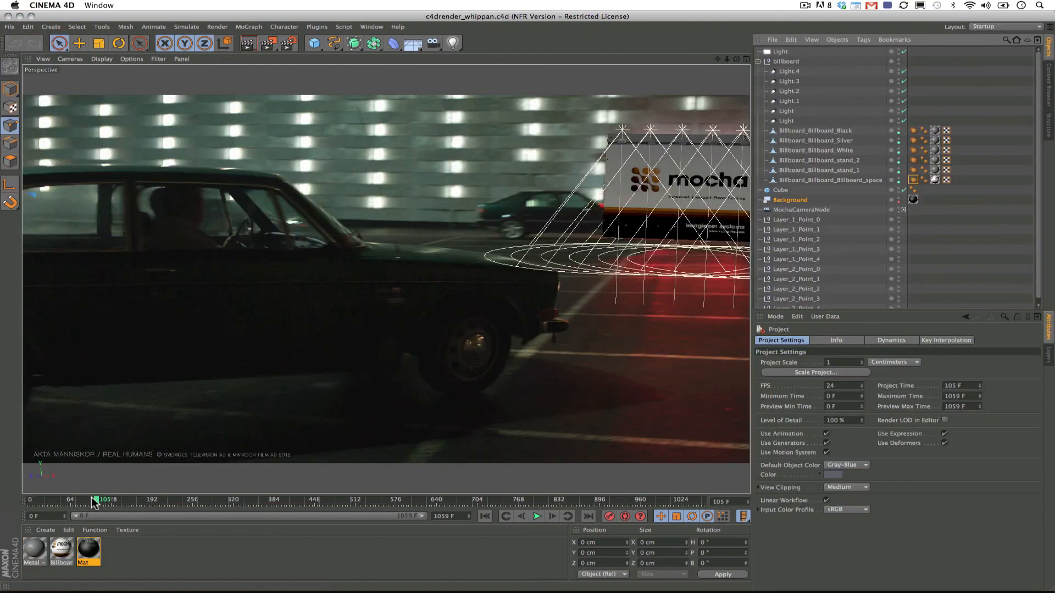
pyautogui.moveTo(94, 501)
pyautogui.mouseDown()
pyautogui.moveTo(79, 501)
pyautogui.moveTo(109, 507)
pyautogui.moveTo(93, 504)
pyautogui.mouseUp()
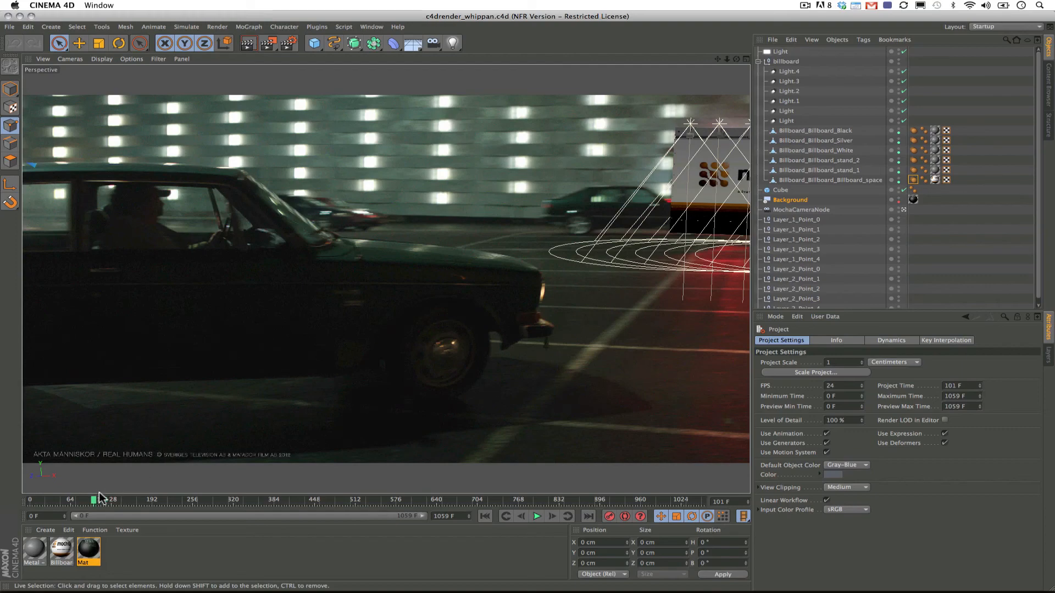
pyautogui.moveTo(100, 498); pyautogui.dragTo(109, 500)
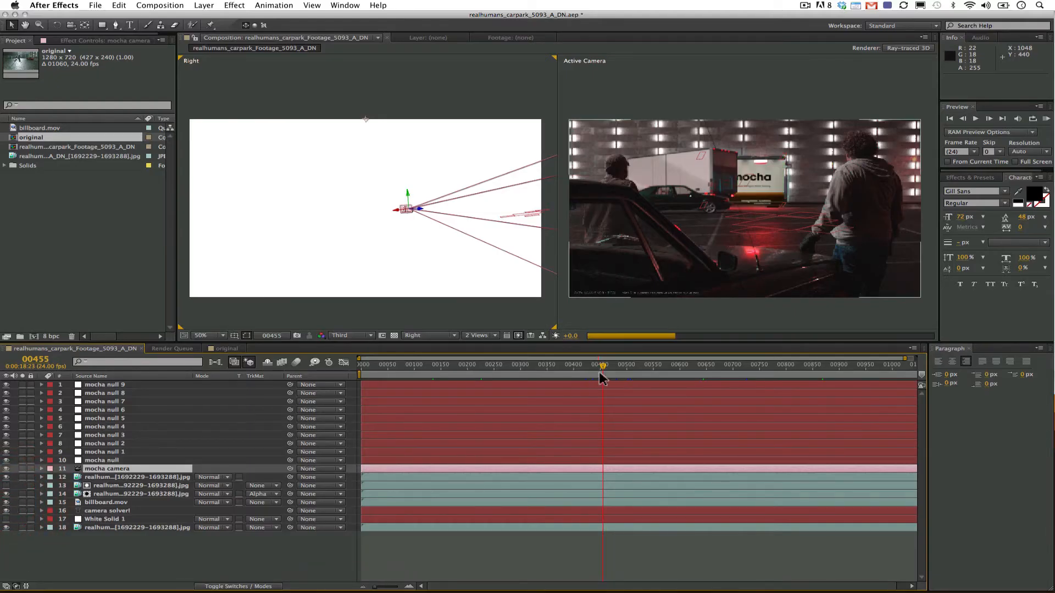
# Switch to After Effects and review the composited mocha billboard at frames 579, 666 and 761.
pyautogui.moveTo(604, 368); pyautogui.dragTo(670, 367)
pyautogui.click(667, 367)
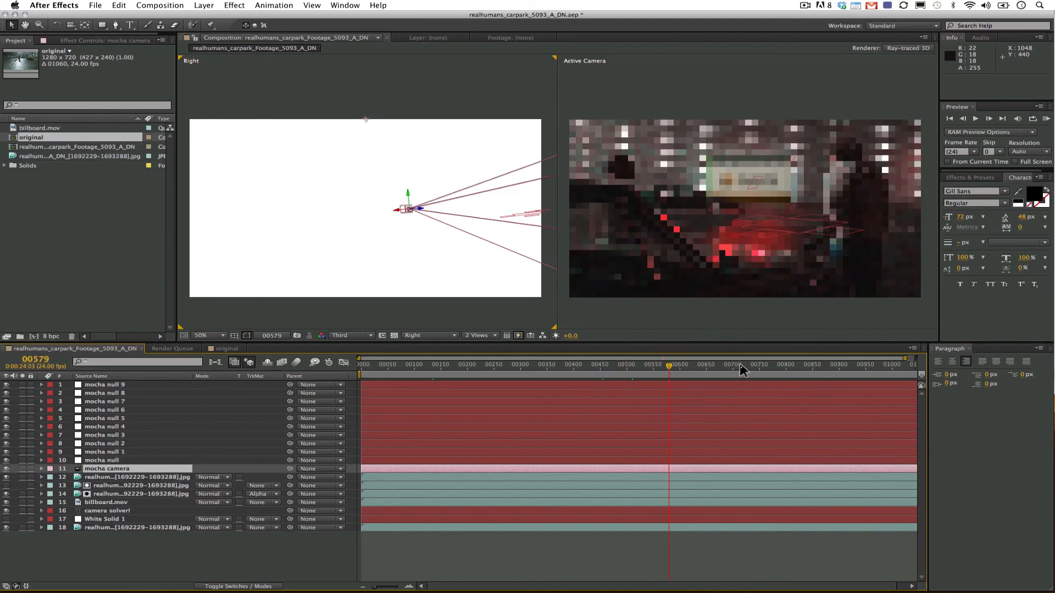
pyautogui.click(715, 367)
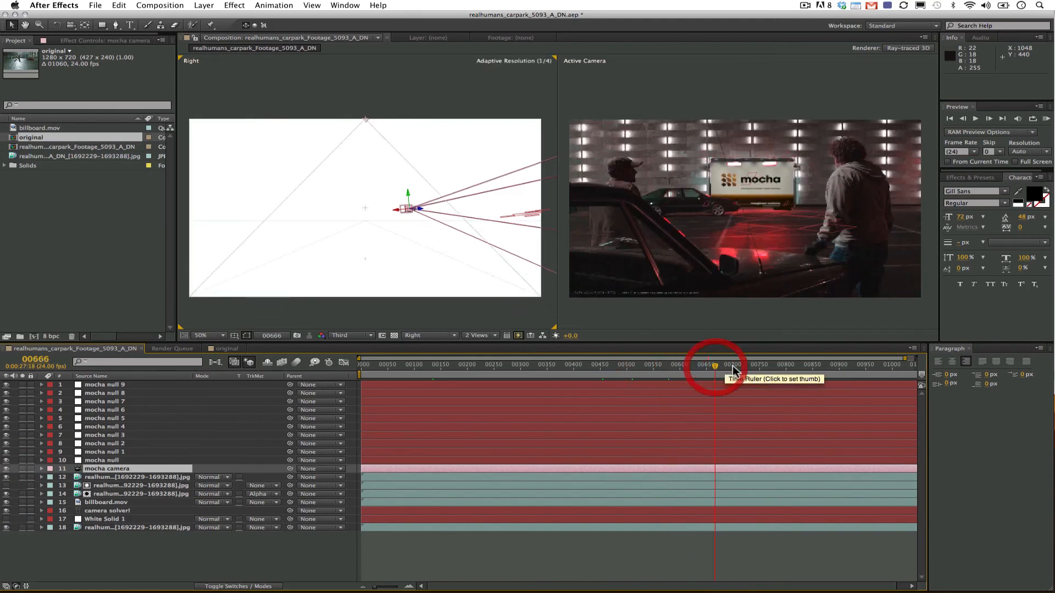
pyautogui.click(764, 366)
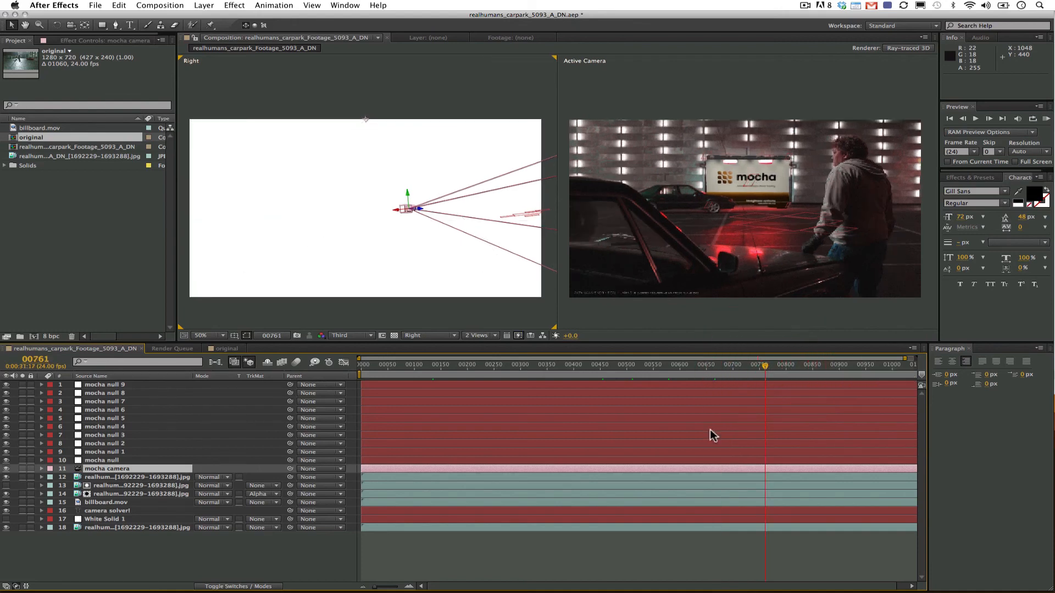